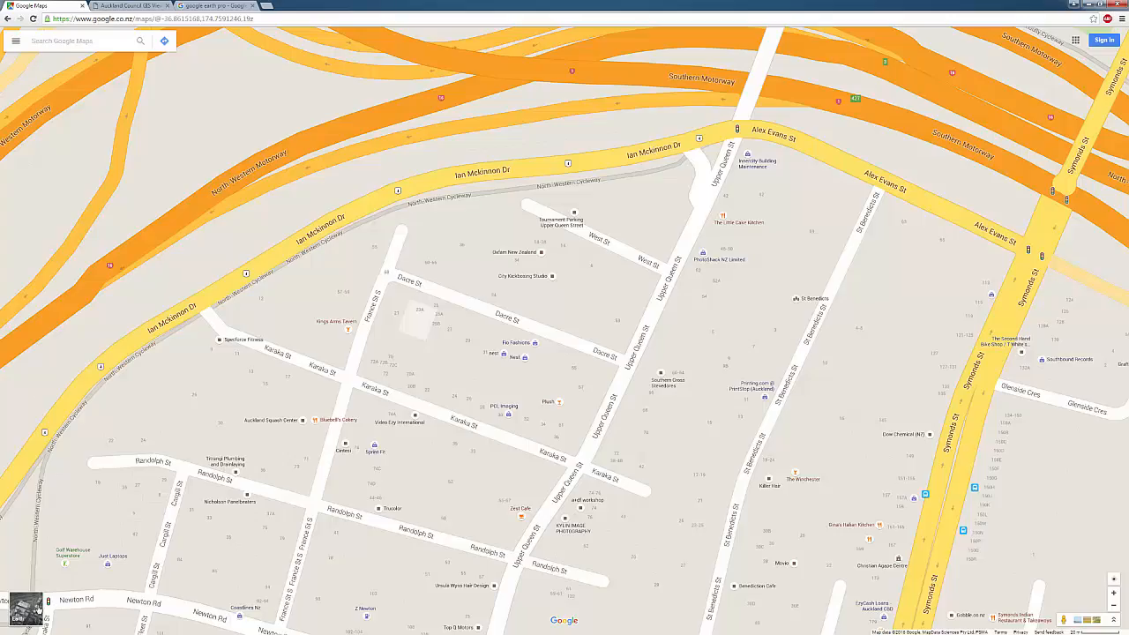
Switch Google Maps to satellite imagery, tilted into 3D and rotated to a new heading
left_click(31, 608)
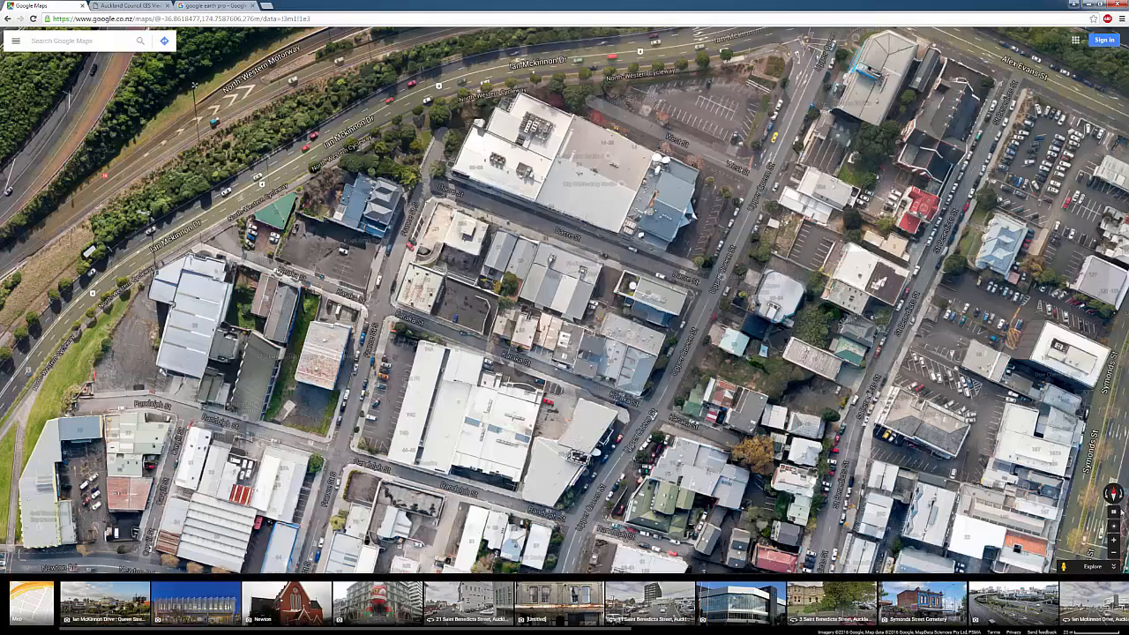
left_click(1113, 517)
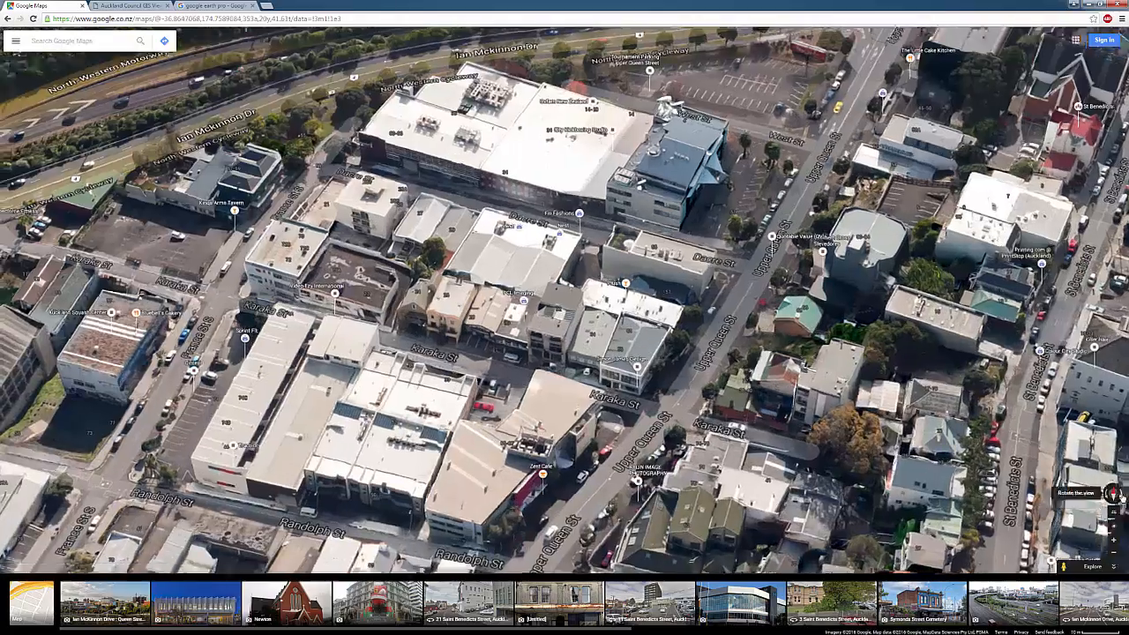
left_click(1120, 498)
left_click(1122, 498)
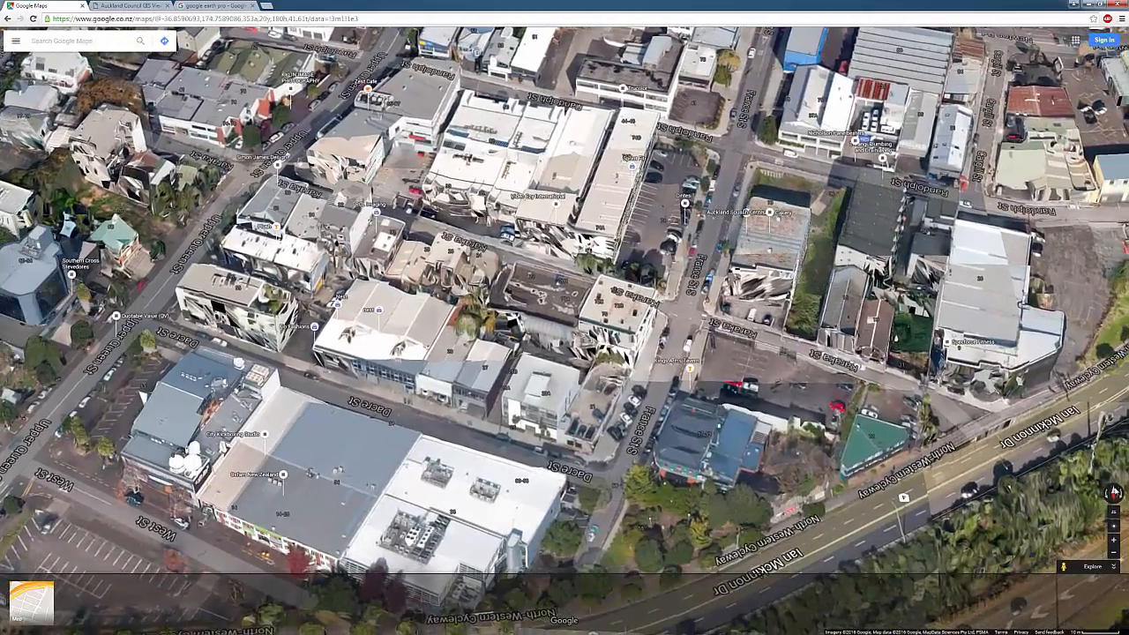
left_click(1121, 496)
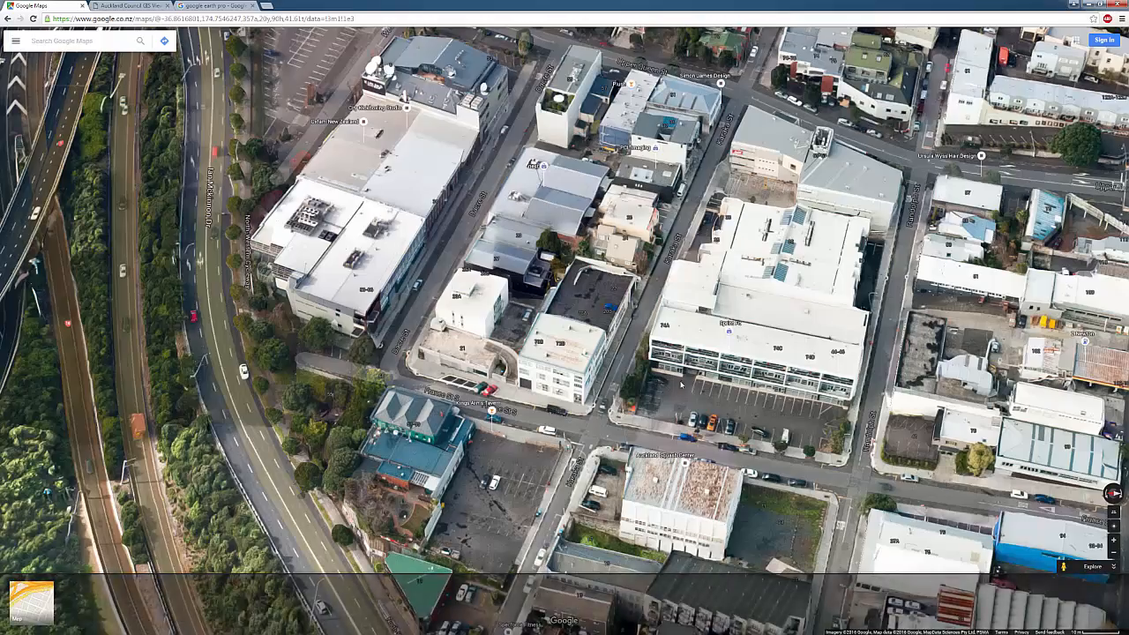
Swing and zoom the 3D view onto the Karaka and Dacre St buildings, showing Street View coverage
left_click_drag(678, 385, 785, 388, "ctrl")
left_click_drag(772, 438, 652, 272, "ctrl")
scroll(583, 480, "up", 3)
left_click_drag(631, 423, 614, 330)
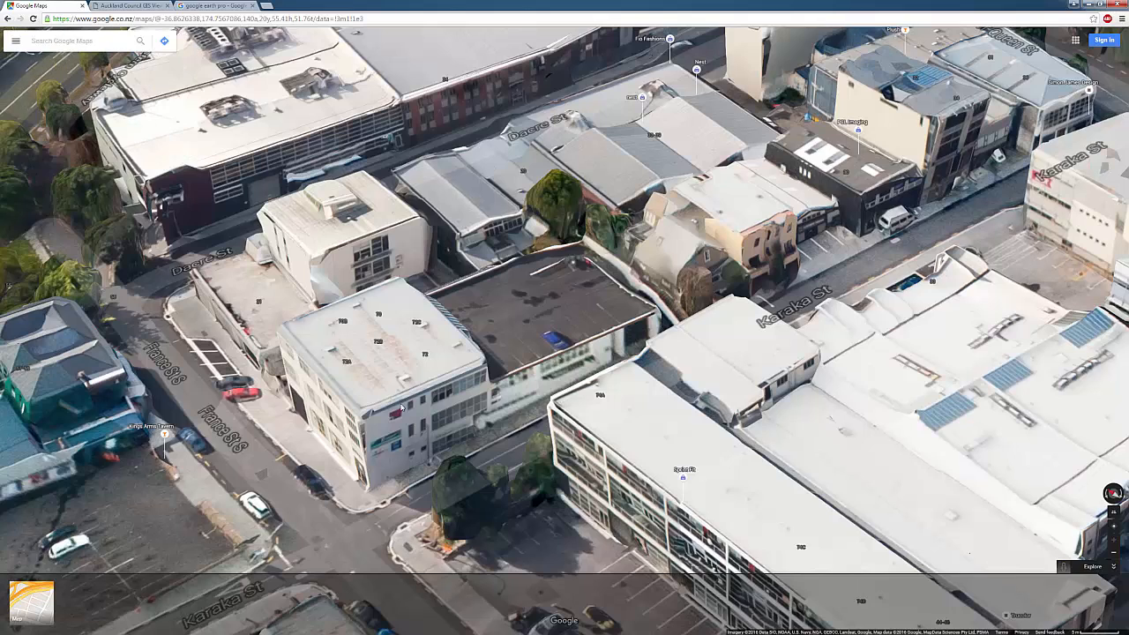
left_click(1064, 567)
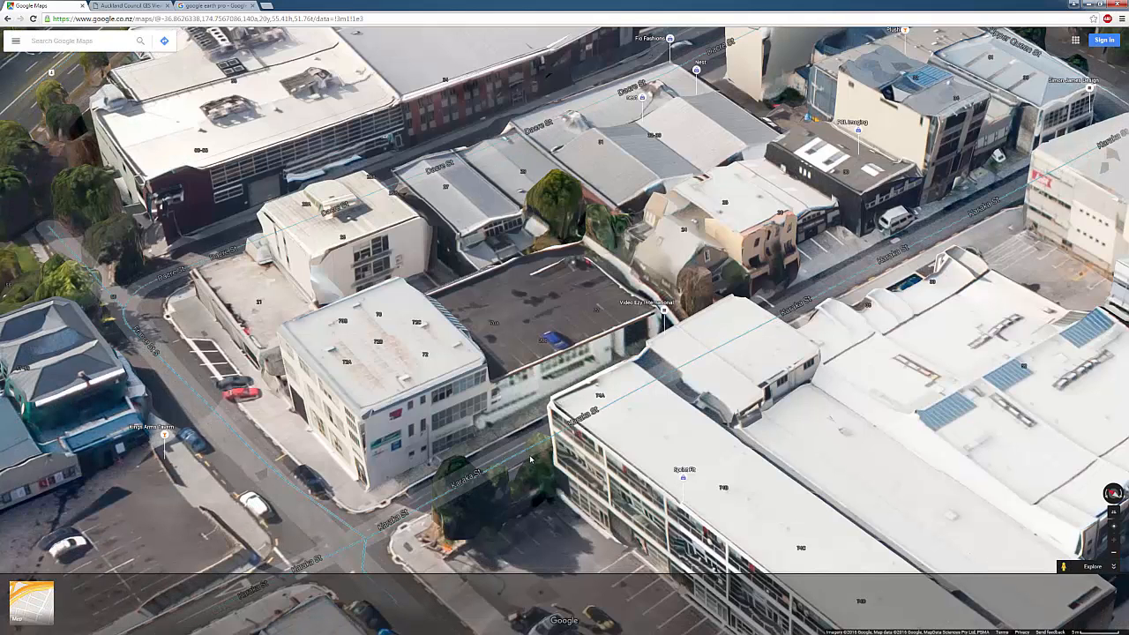
left_click_drag(530, 460, 617, 447)
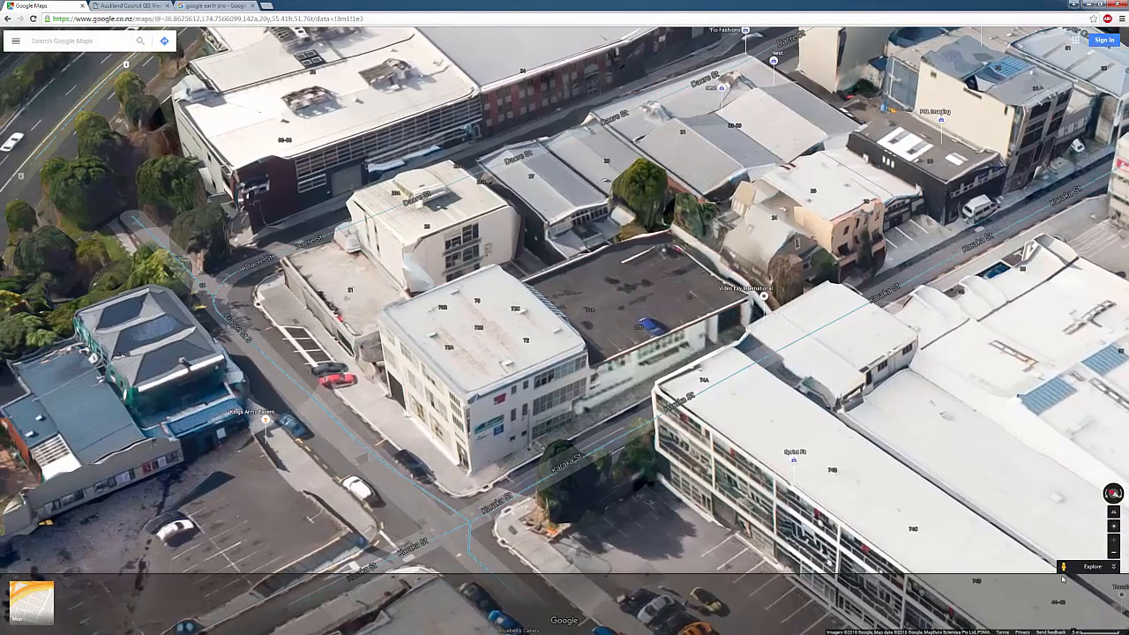
left_click_drag(1063, 568, 609, 429)
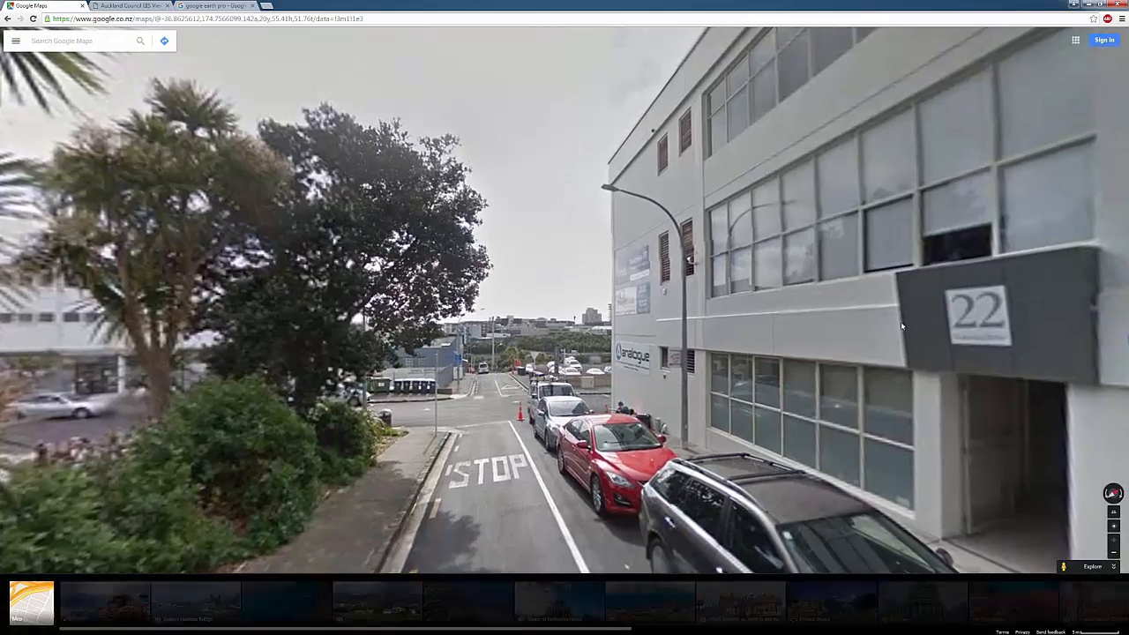
left_click_drag(901, 325, 339, 303)
left_click_drag(554, 295, 523, 318)
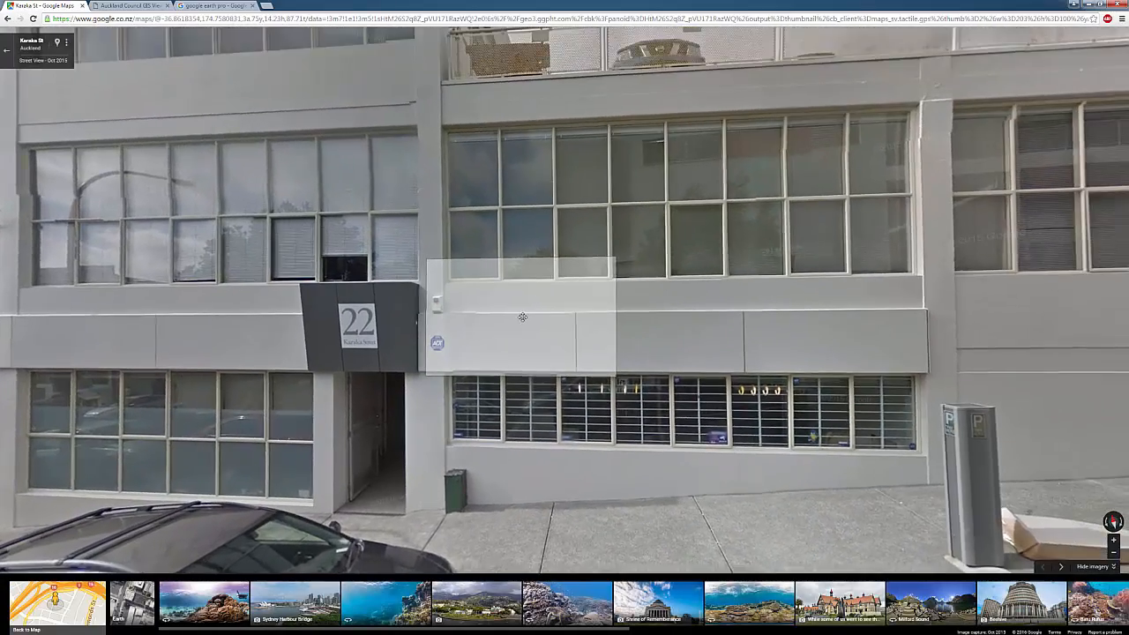
left_click(522, 318)
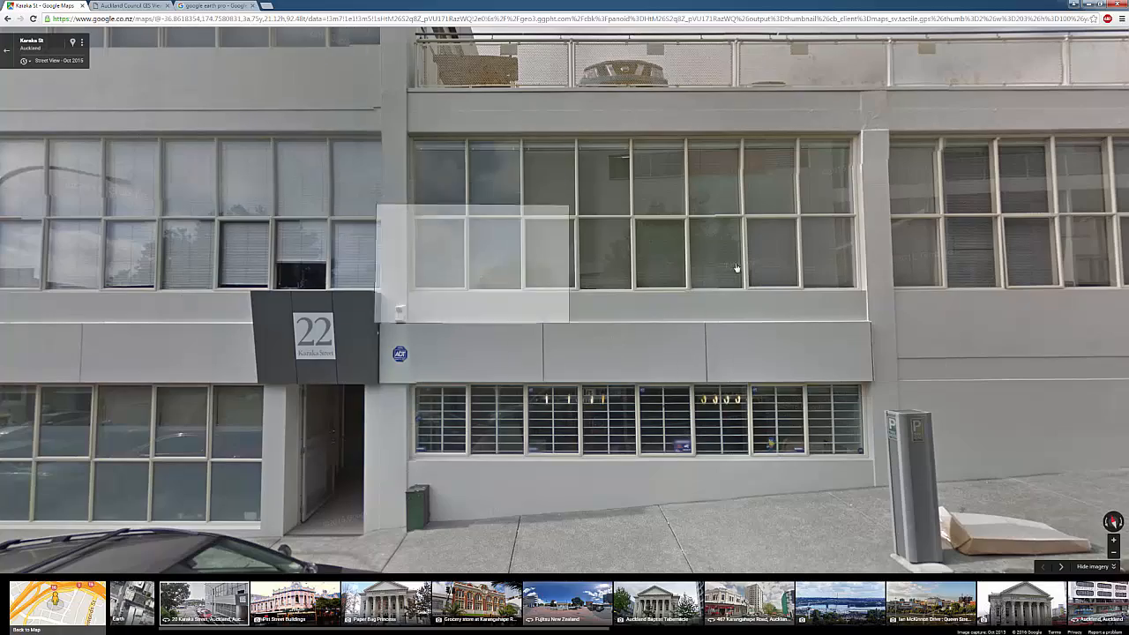
Walk down Karaka St past the 20c garage to the white glazed building
left_click_drag(793, 251, 375, 231)
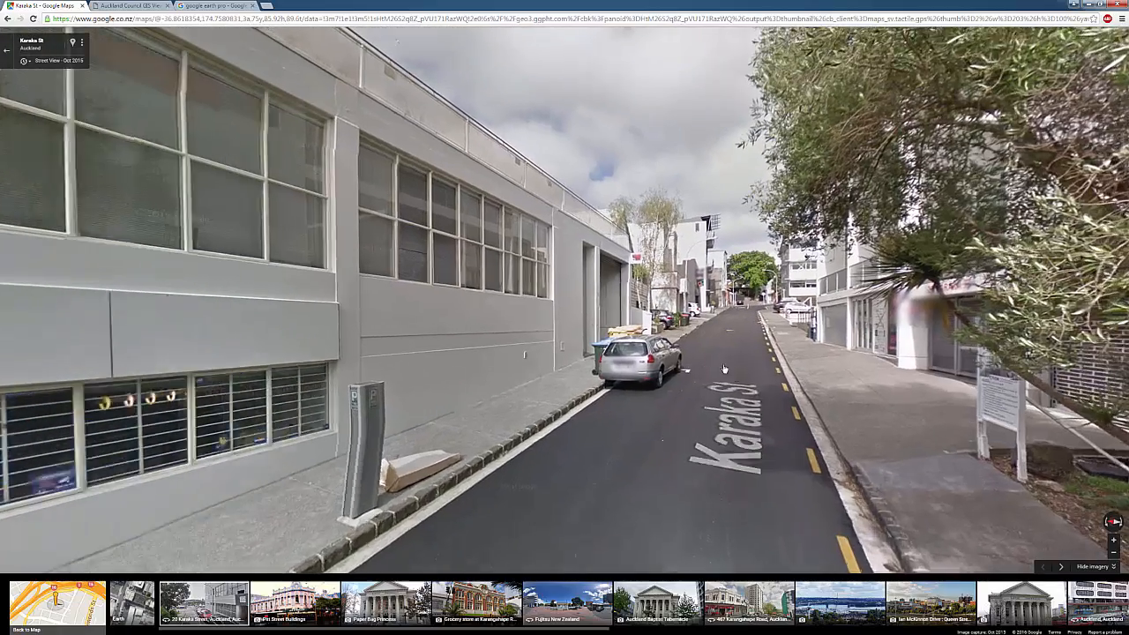
left_click(724, 369)
left_click(563, 359)
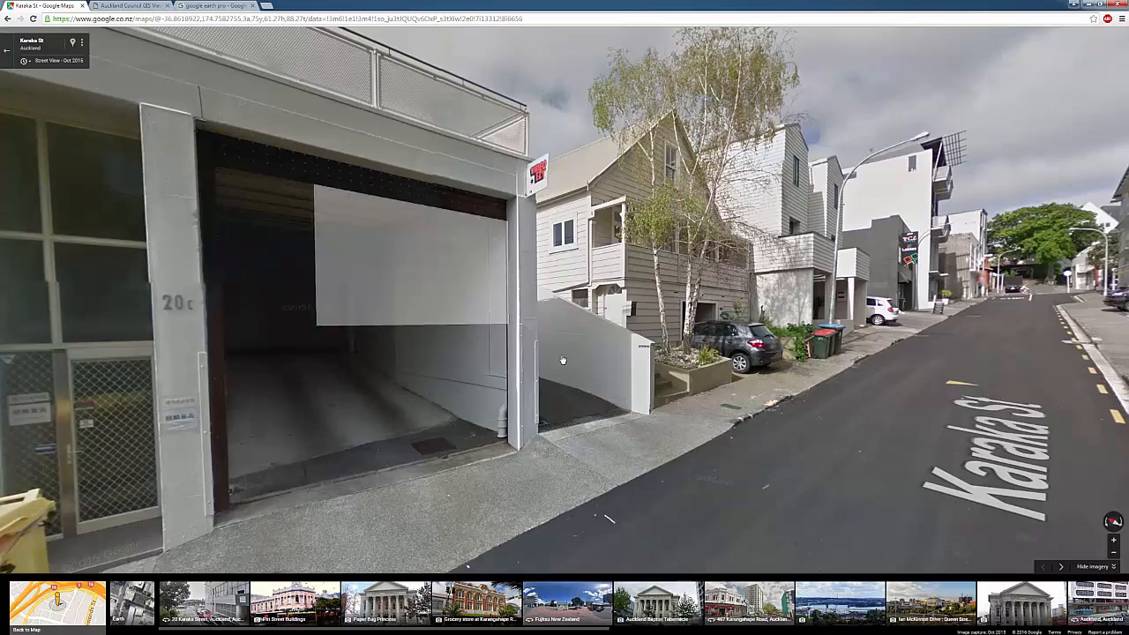
left_click(1033, 333)
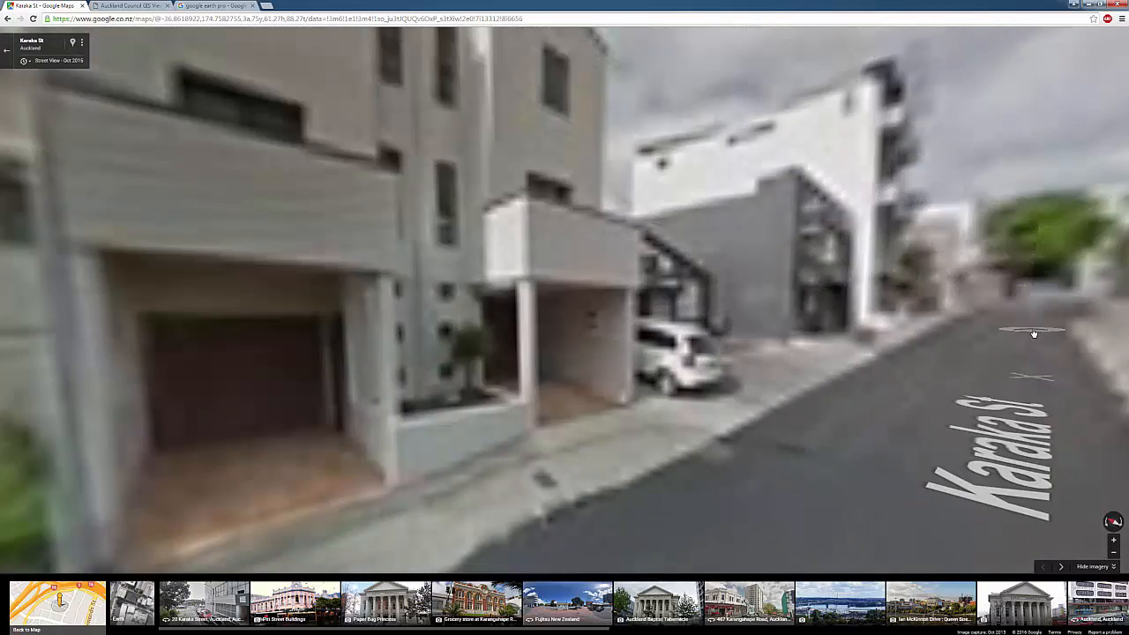
left_click(1034, 333)
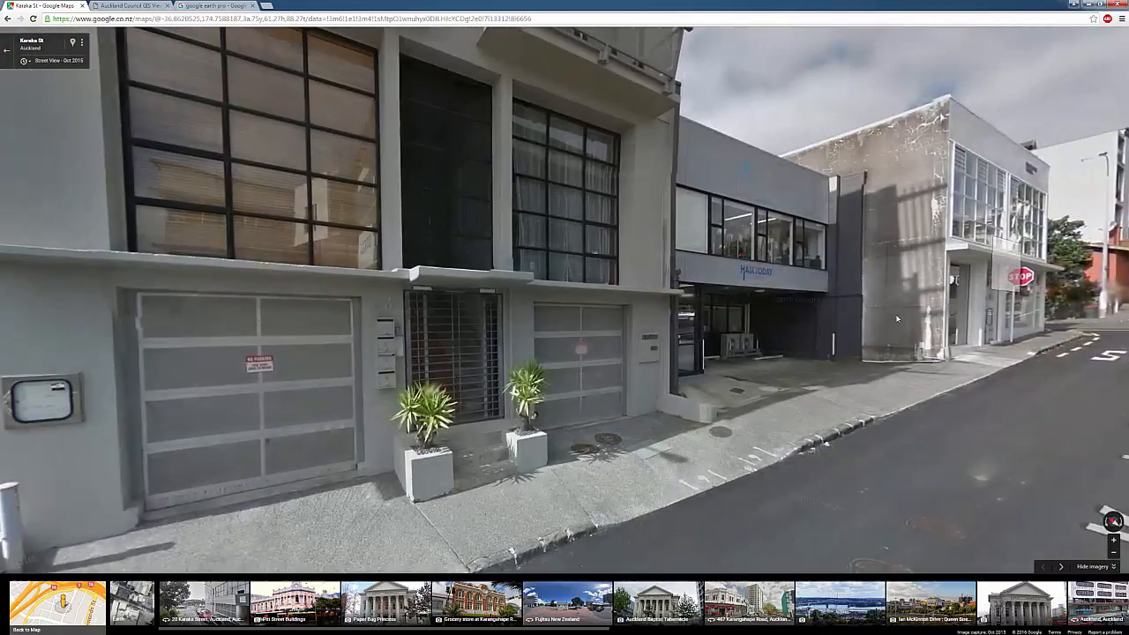
left_click_drag(896, 318, 520, 288)
left_click(460, 297)
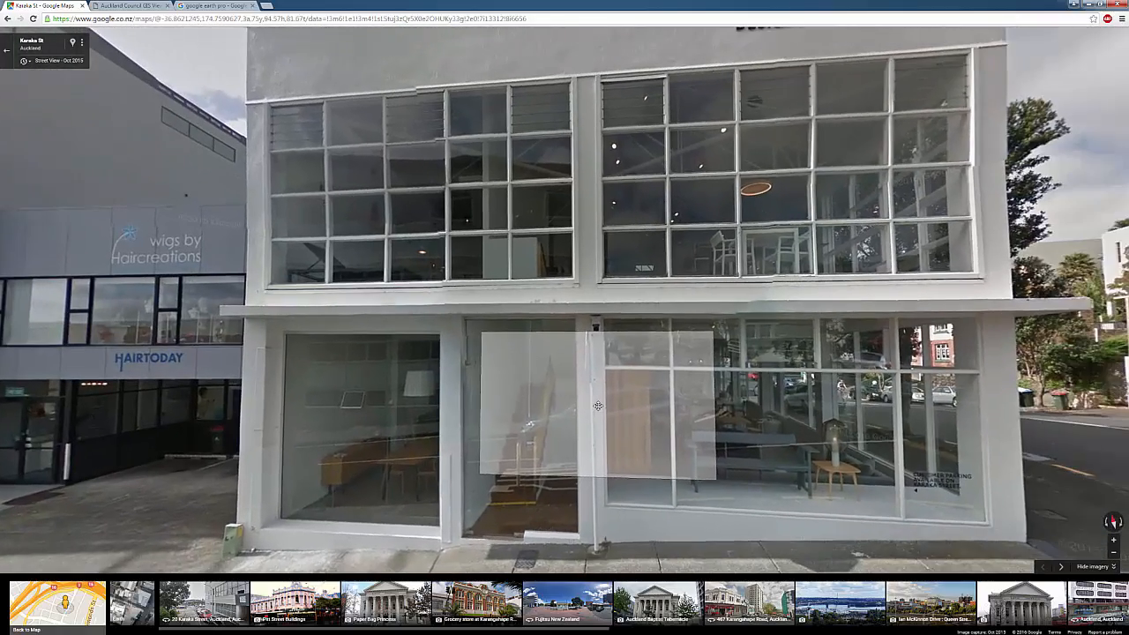
left_click(832, 404)
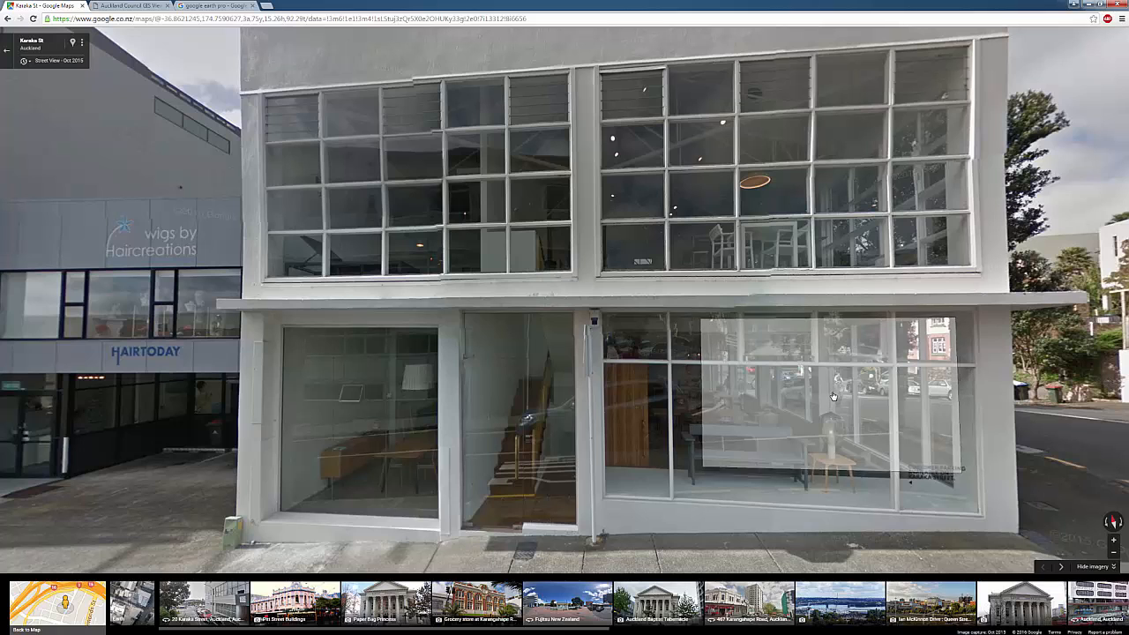
Accept the GIS Viewer disclaimer, zoom to the first 'KARAKA ST' search result, then clear the search
left_click(133, 5)
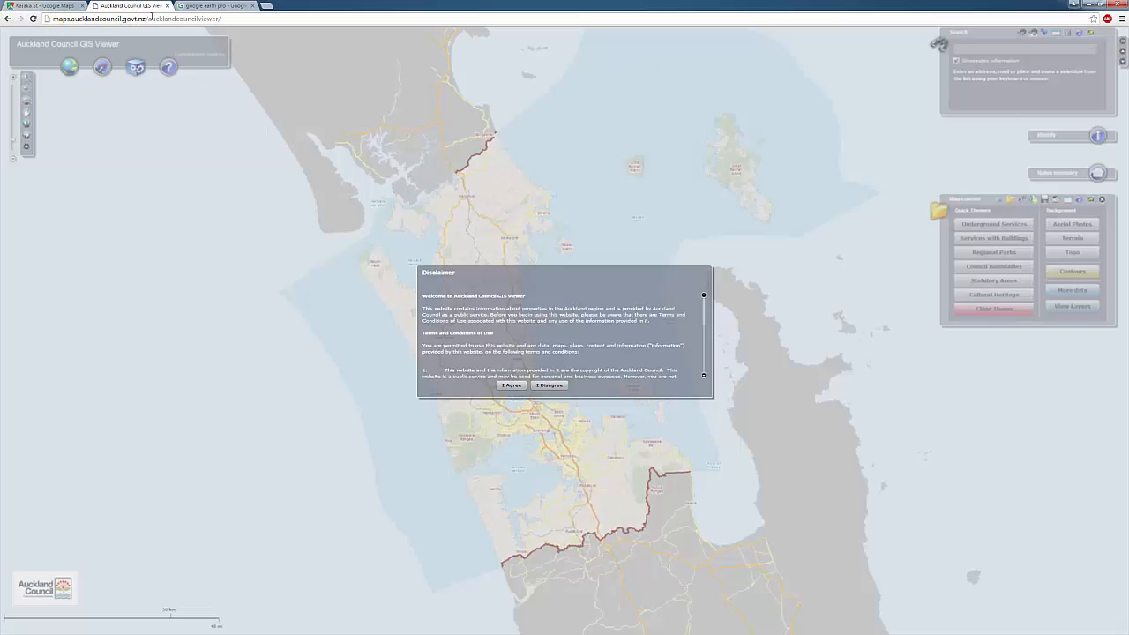
left_click(514, 385)
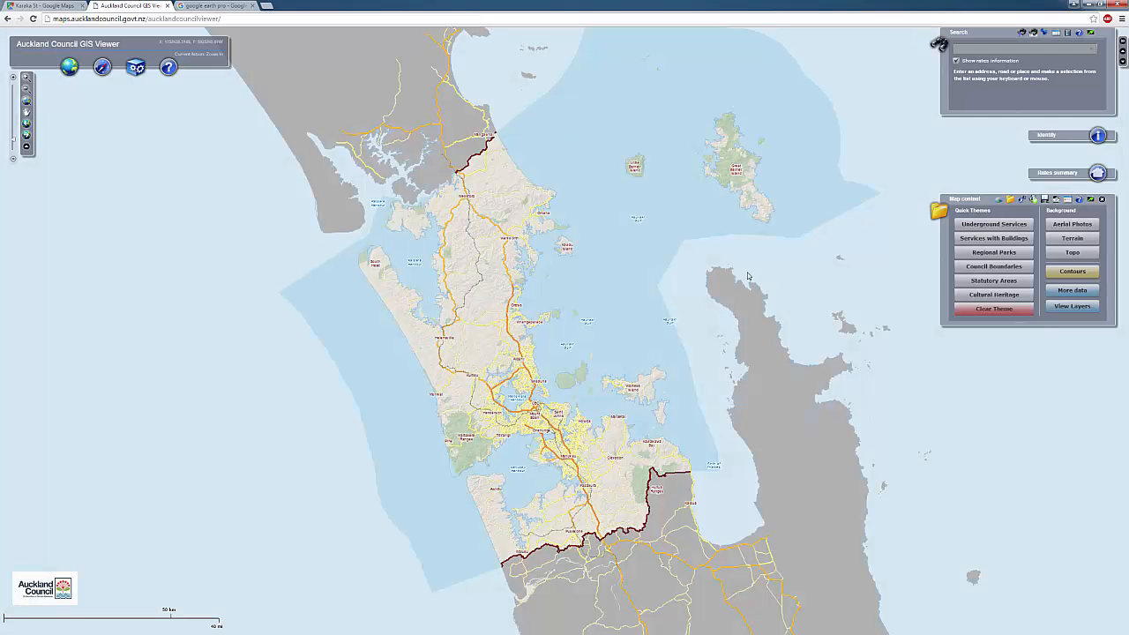
left_click(1015, 50)
type("KARAKA ST")
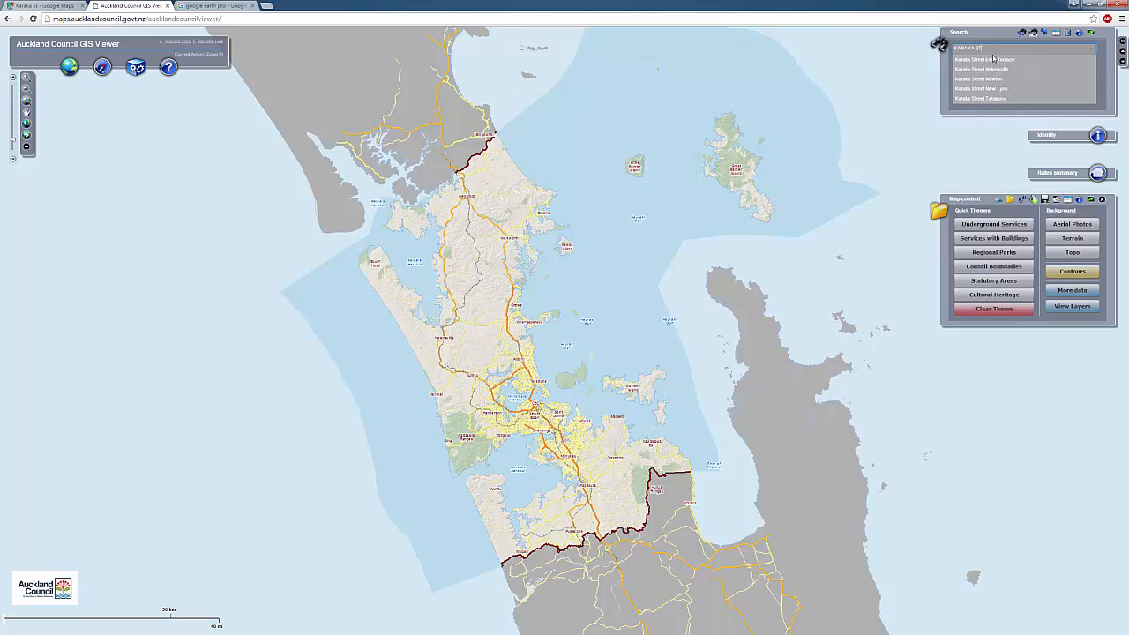
left_click(993, 59)
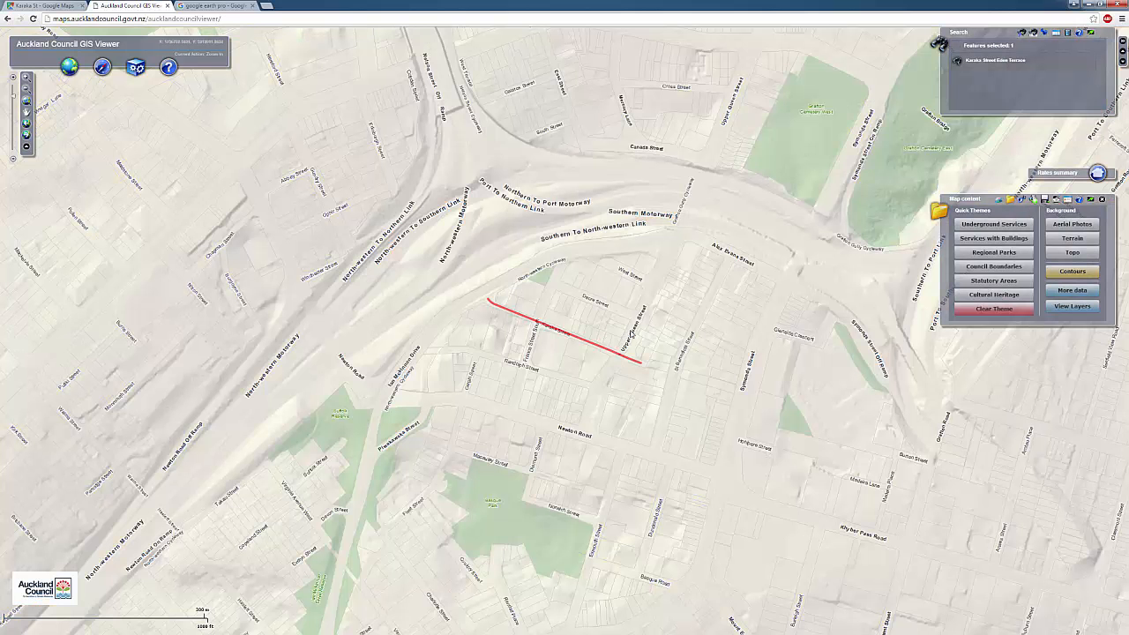
scroll(673, 322, "up", 1)
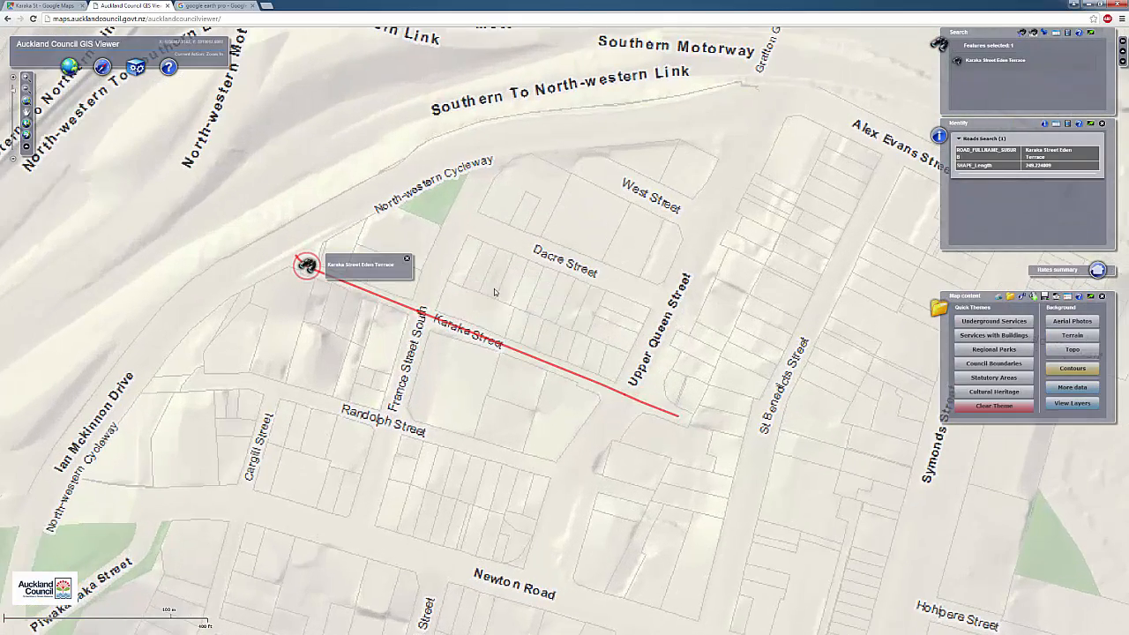
left_click(1077, 35)
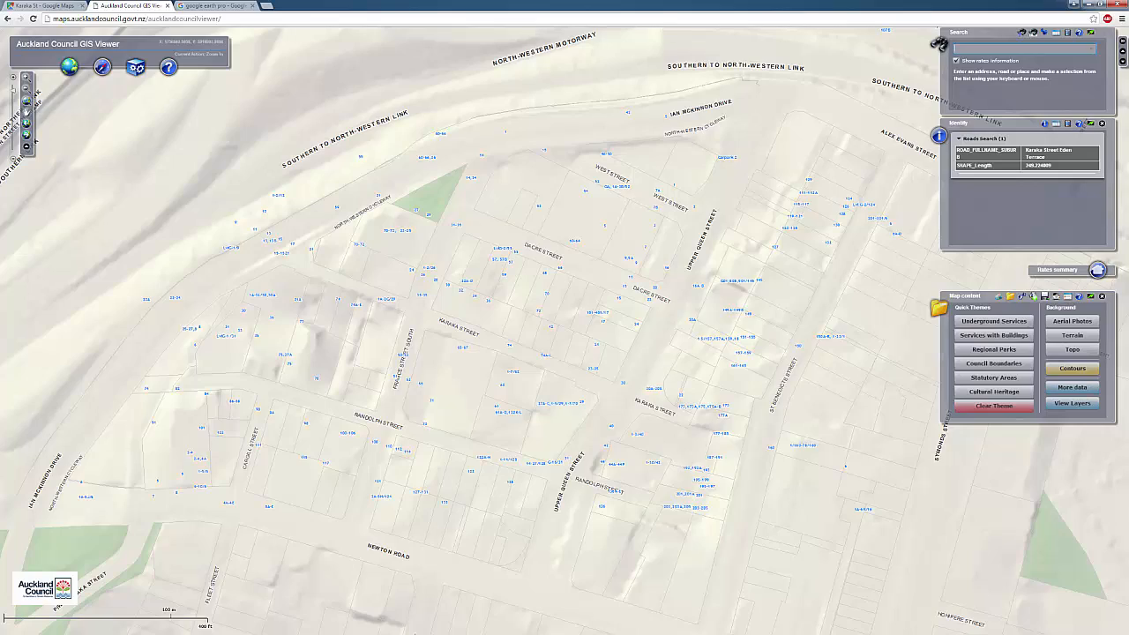
Switch the map background to aerial photography and pan in toward Karaka Street
left_click(1073, 323)
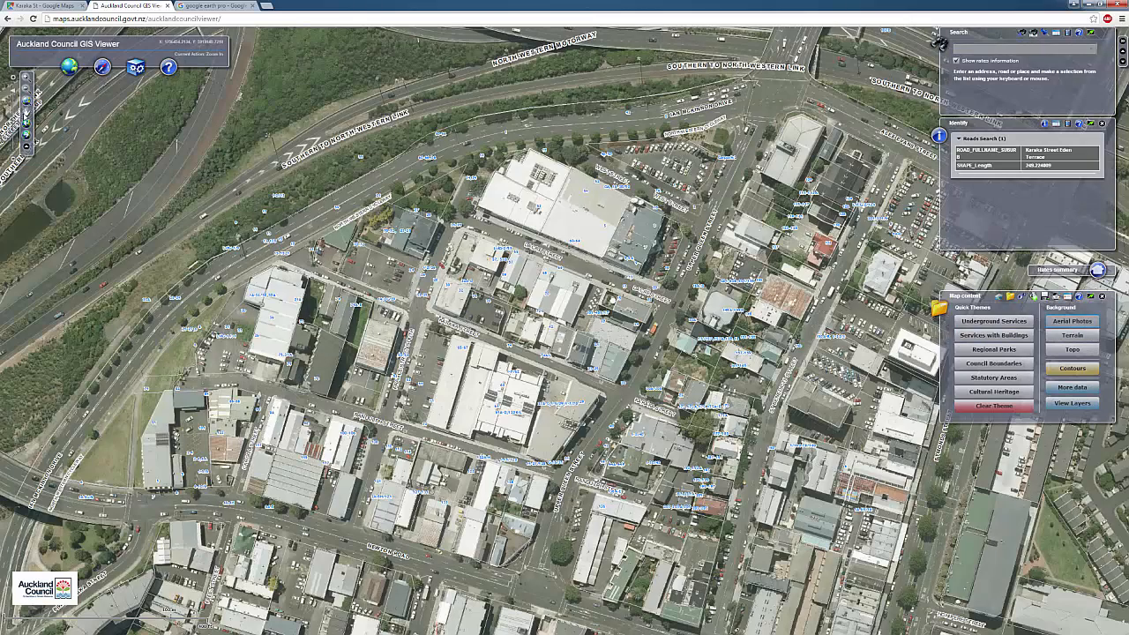
left_click(27, 113)
left_click_drag(612, 301, 603, 365)
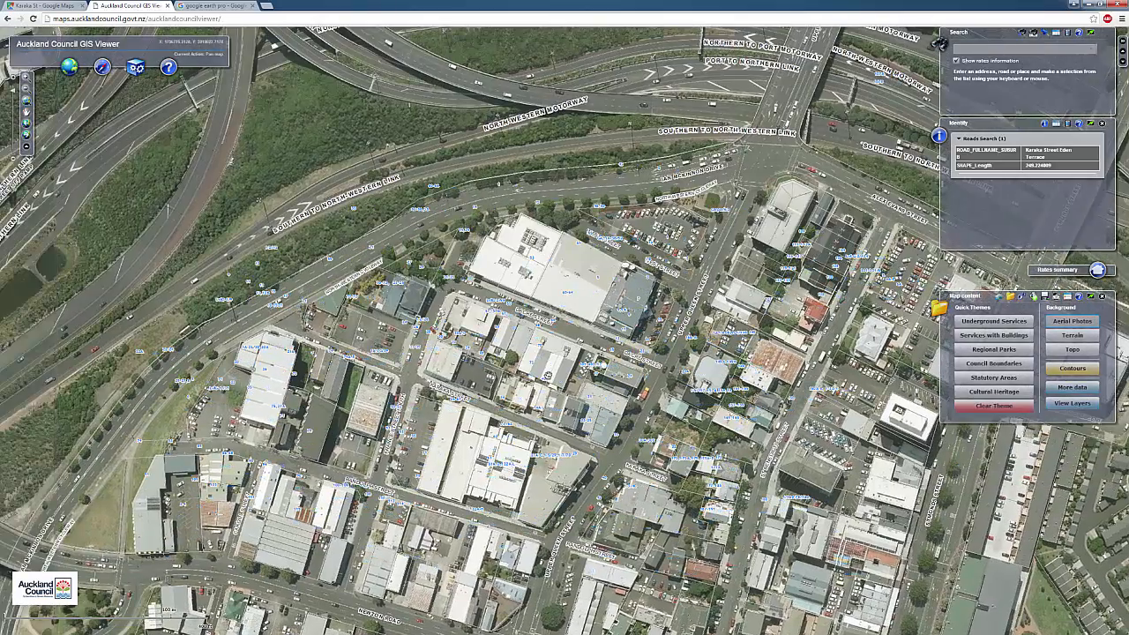
scroll(546, 375, "up", 2)
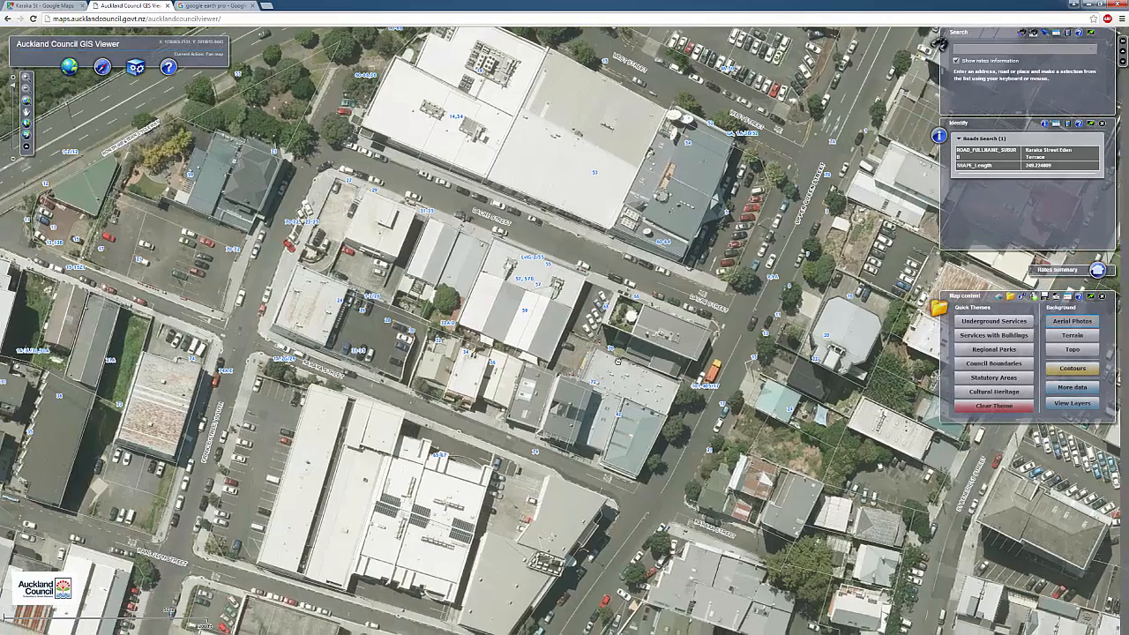
left_click_drag(586, 364, 607, 377)
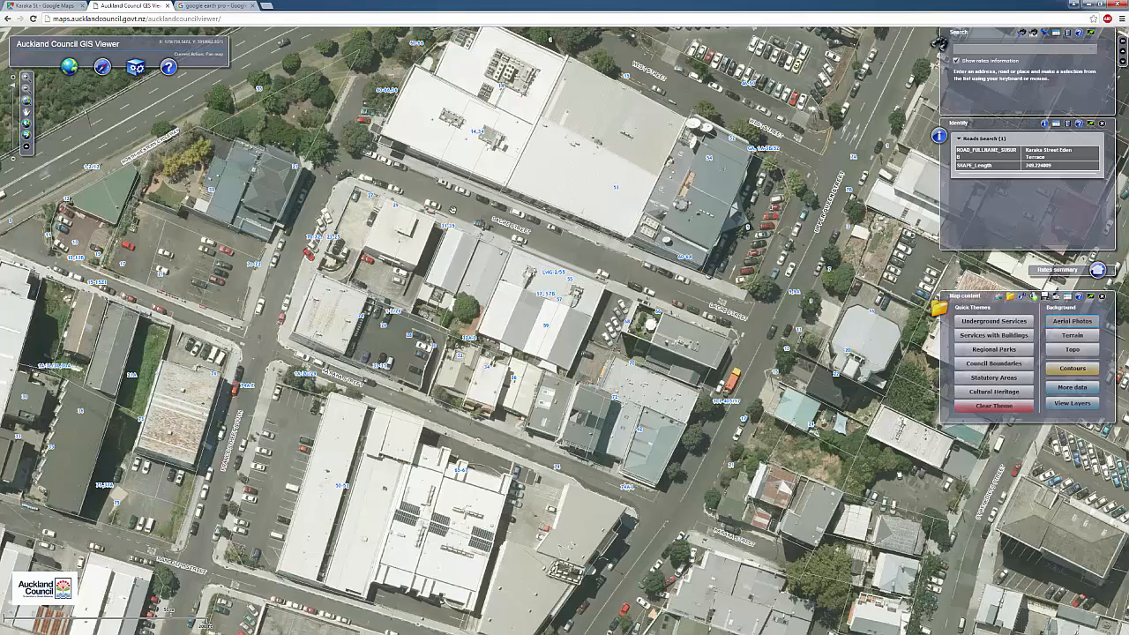
mouse_move(510, 306)
left_mouse_down()
mouse_move(450, 298)
mouse_move(505, 304)
left_mouse_up()
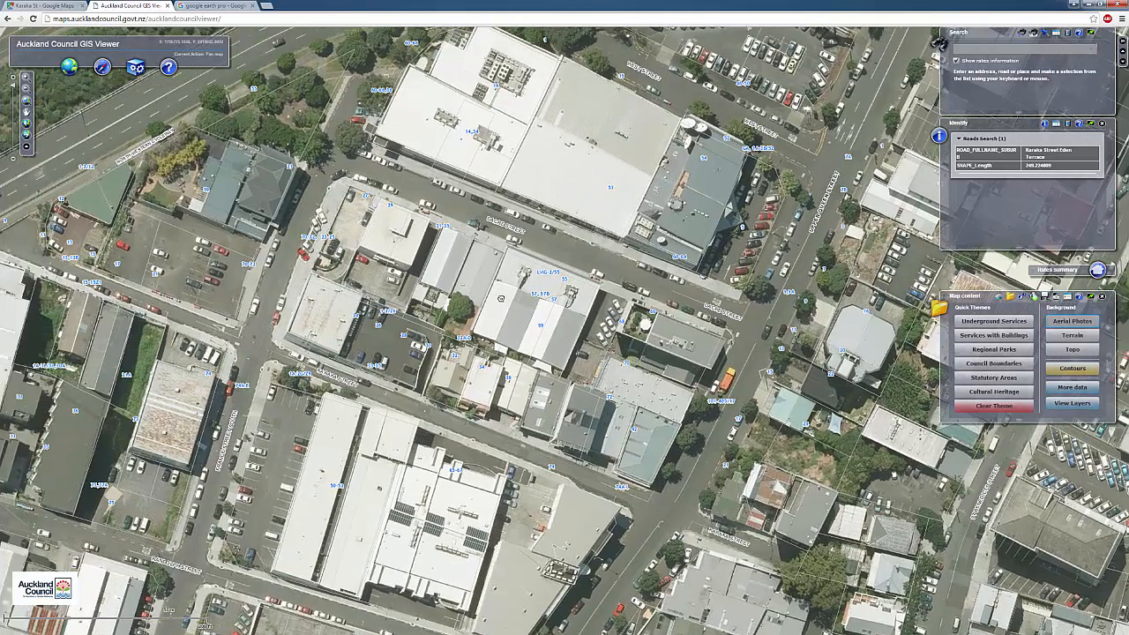
Turn on the contour lines overlay and recentre the aerial map on the Karaka Street block
left_click(1086, 372)
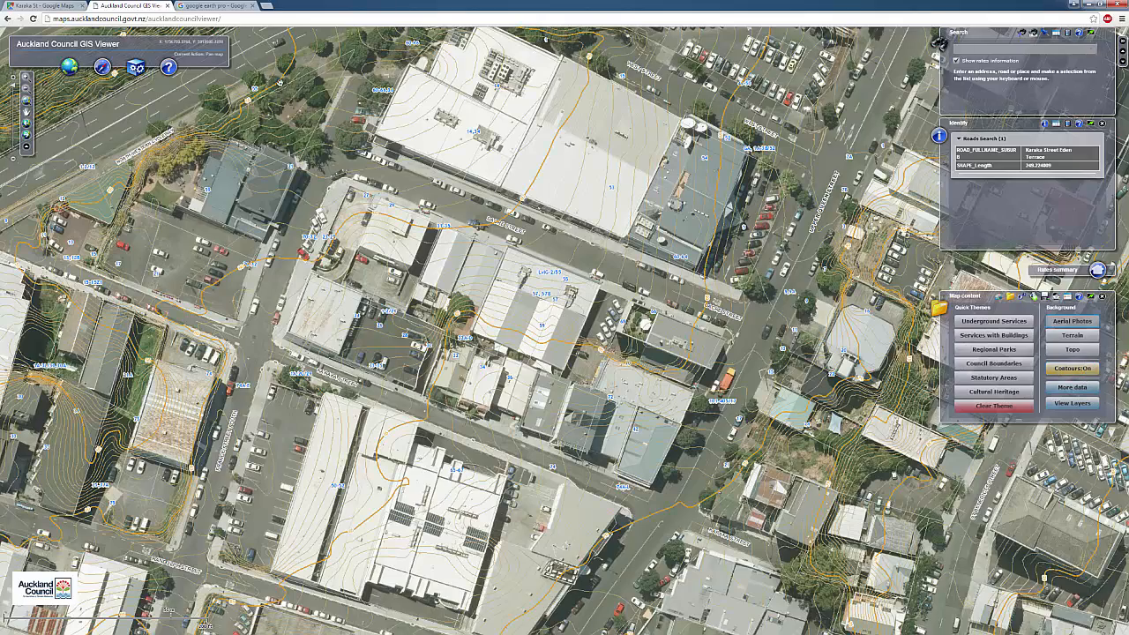
left_click_drag(652, 461, 581, 453)
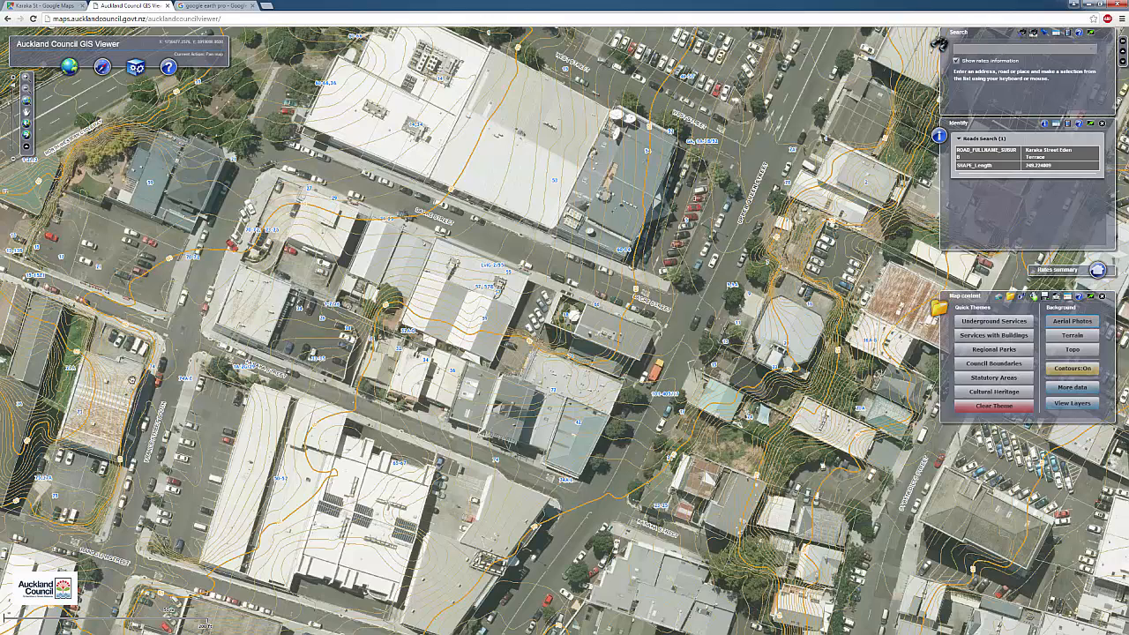
left_click_drag(500, 239, 525, 243)
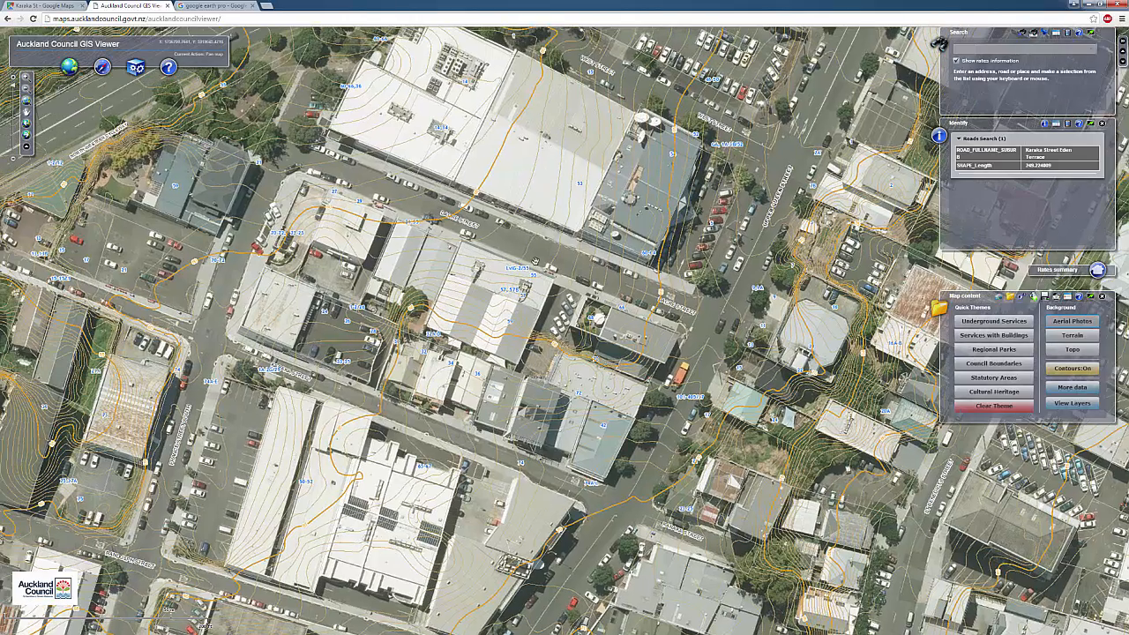
left_click_drag(479, 366, 525, 359)
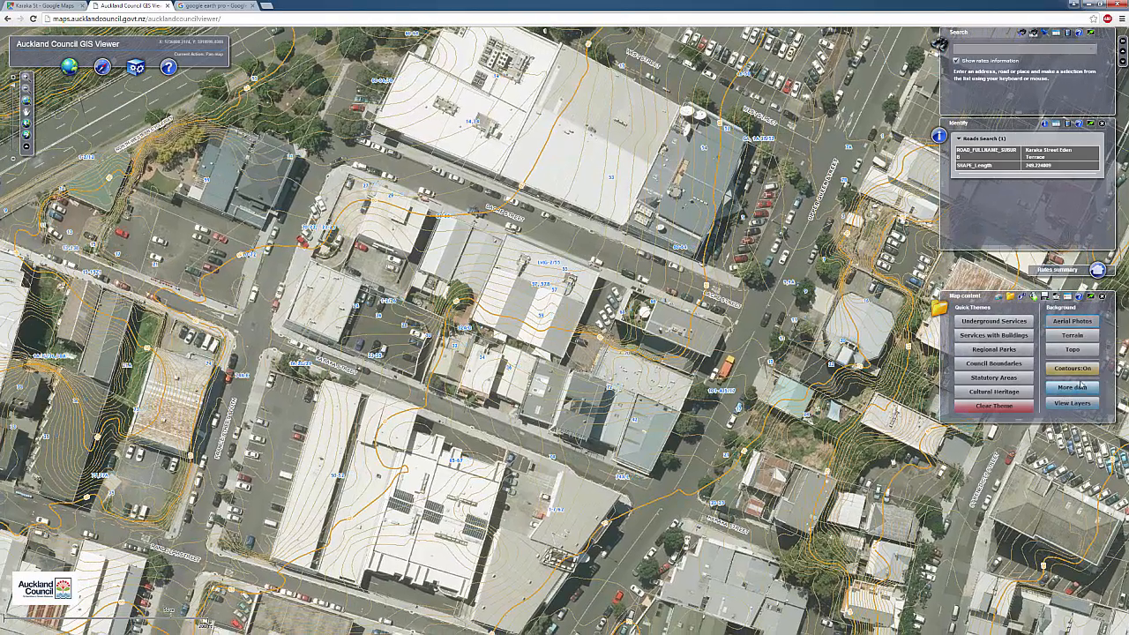
Show the Underground Services theme with Stormwater and Contours unticked, recentred on Karaka Street
left_click(1021, 325)
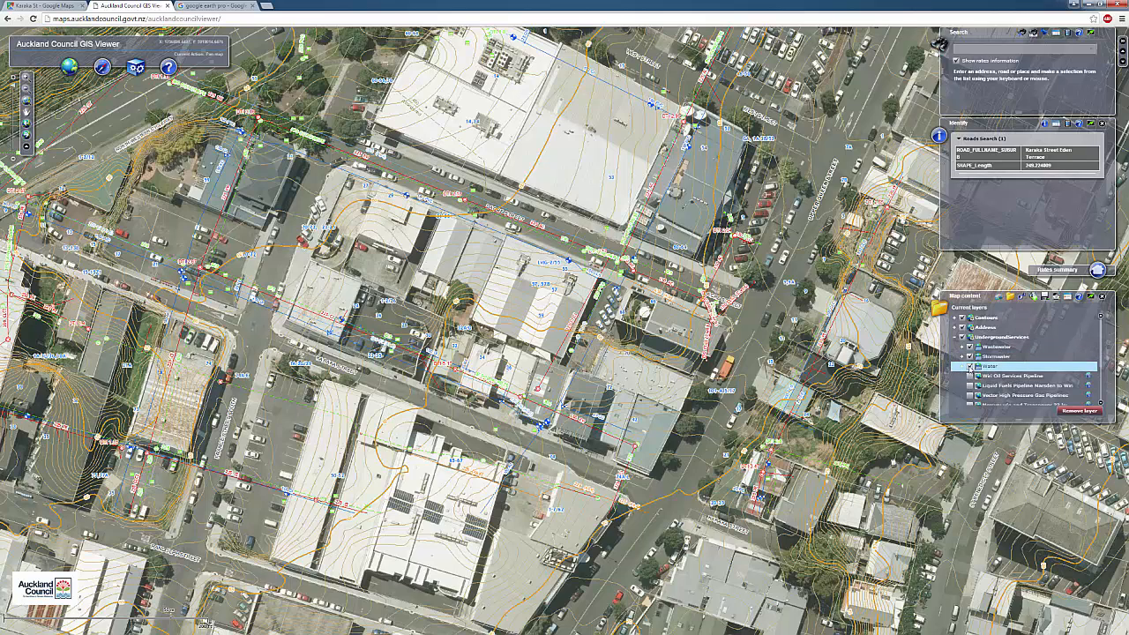
left_click(969, 356)
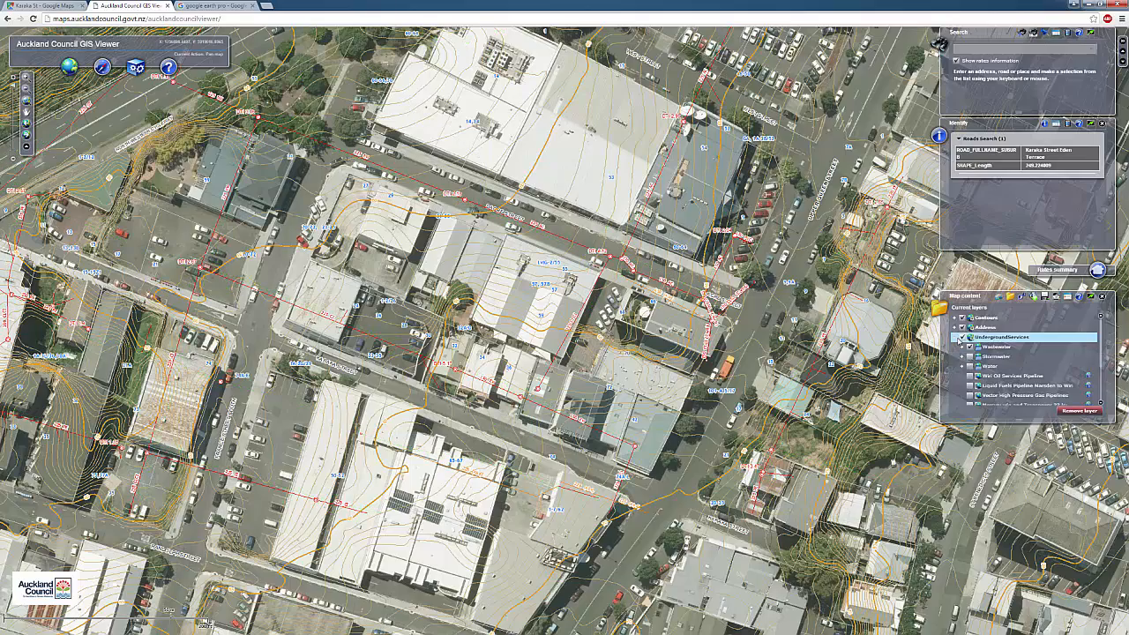
left_click(963, 318)
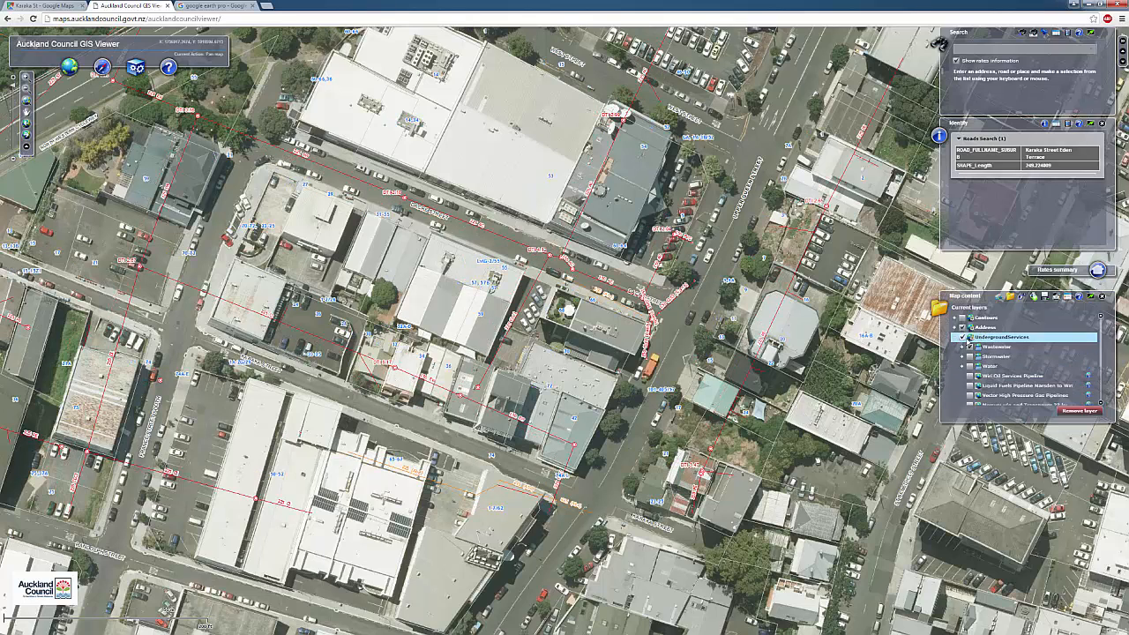
left_click(998, 300)
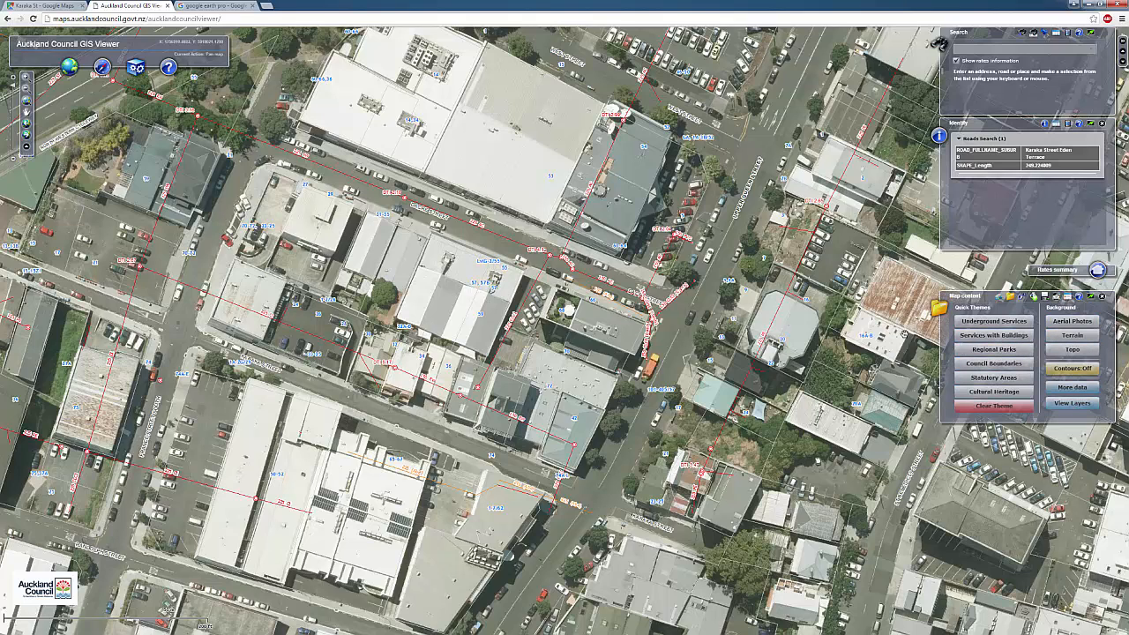
left_click_drag(226, 183, 277, 195)
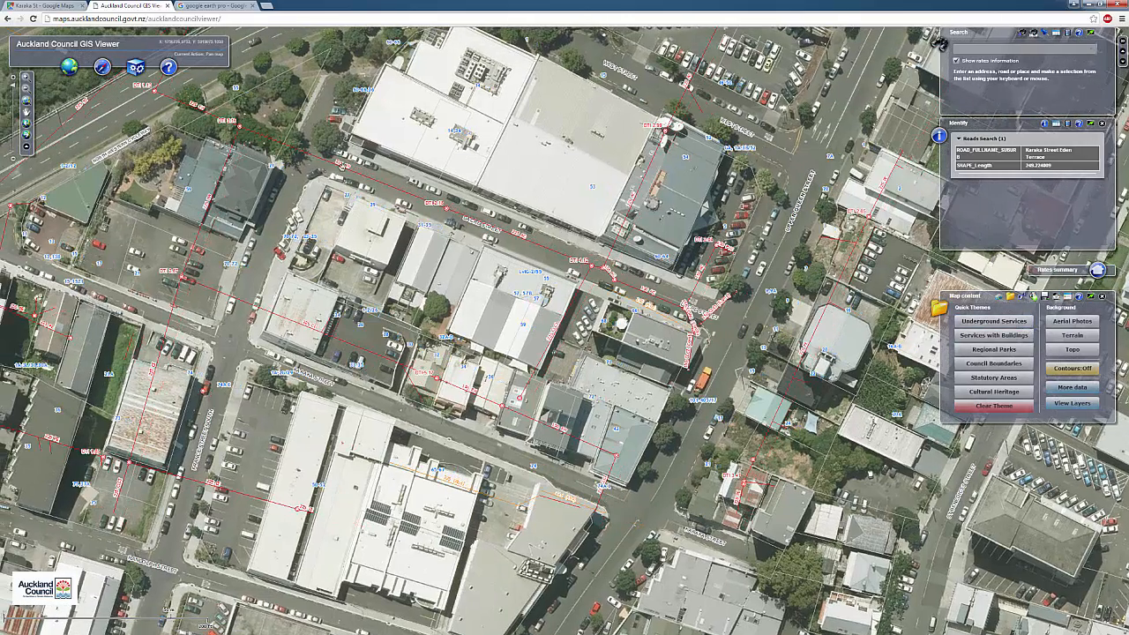
left_click(135, 68)
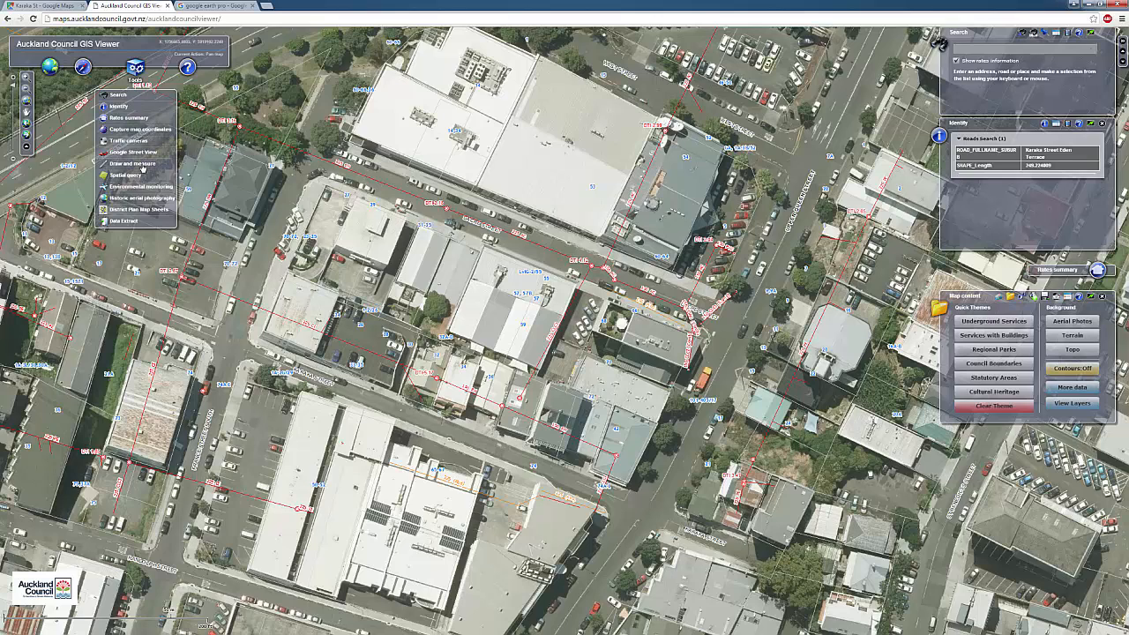
Measure a 118.74 m line along the kerb south of the central block, then delete it
left_click(132, 163)
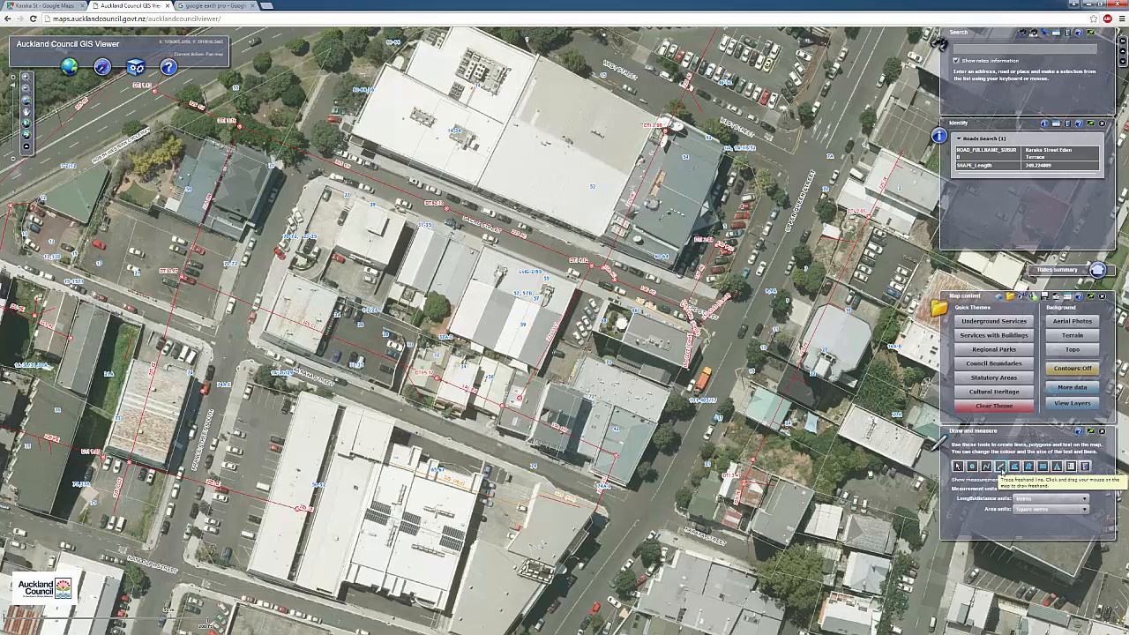
left_click(1000, 465)
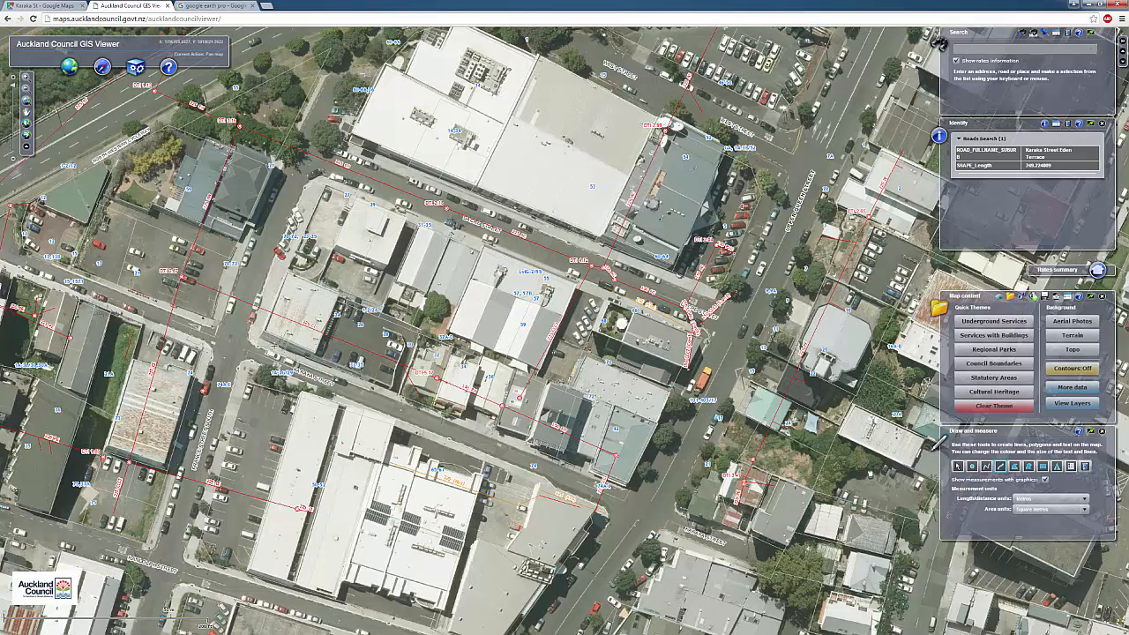
left_click(262, 331)
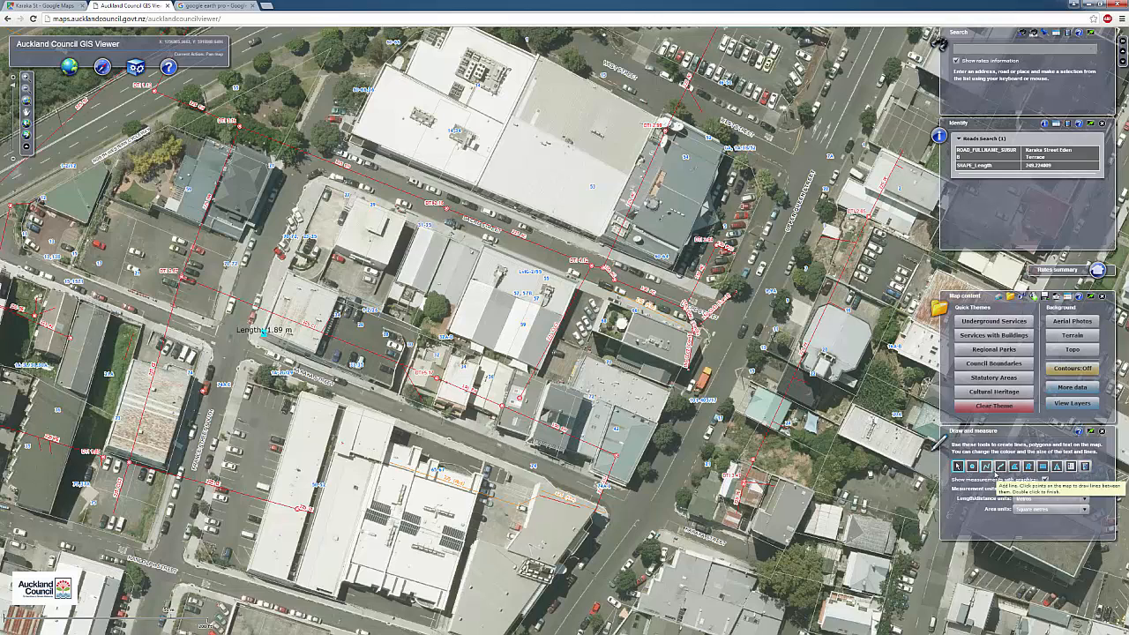
left_click(997, 467)
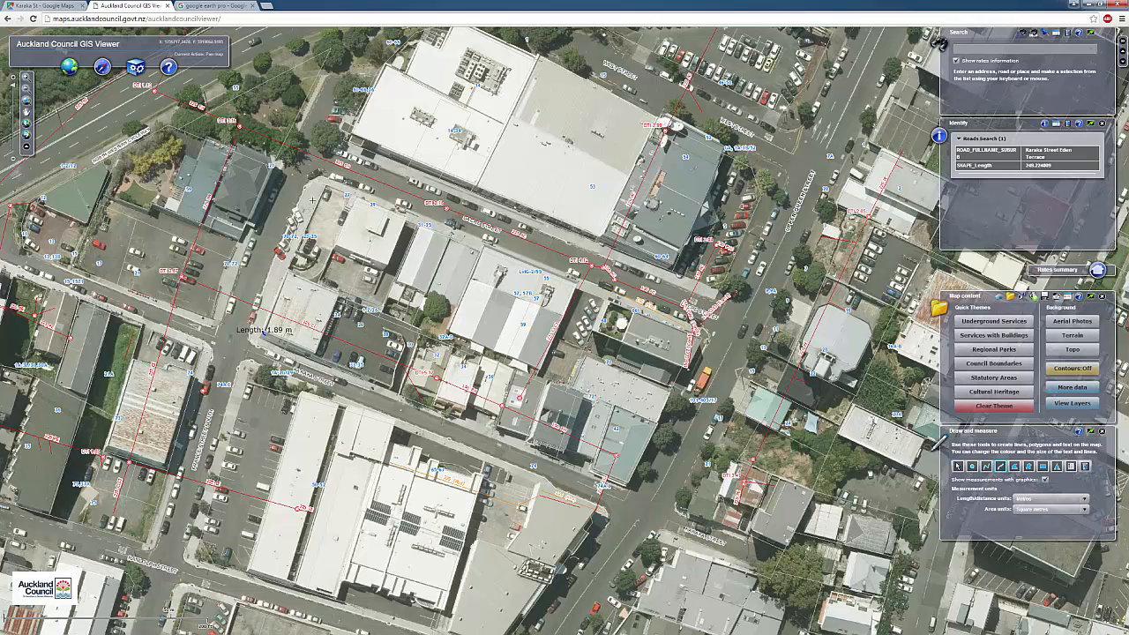
left_click(326, 185)
left_click(988, 471)
left_click(261, 329)
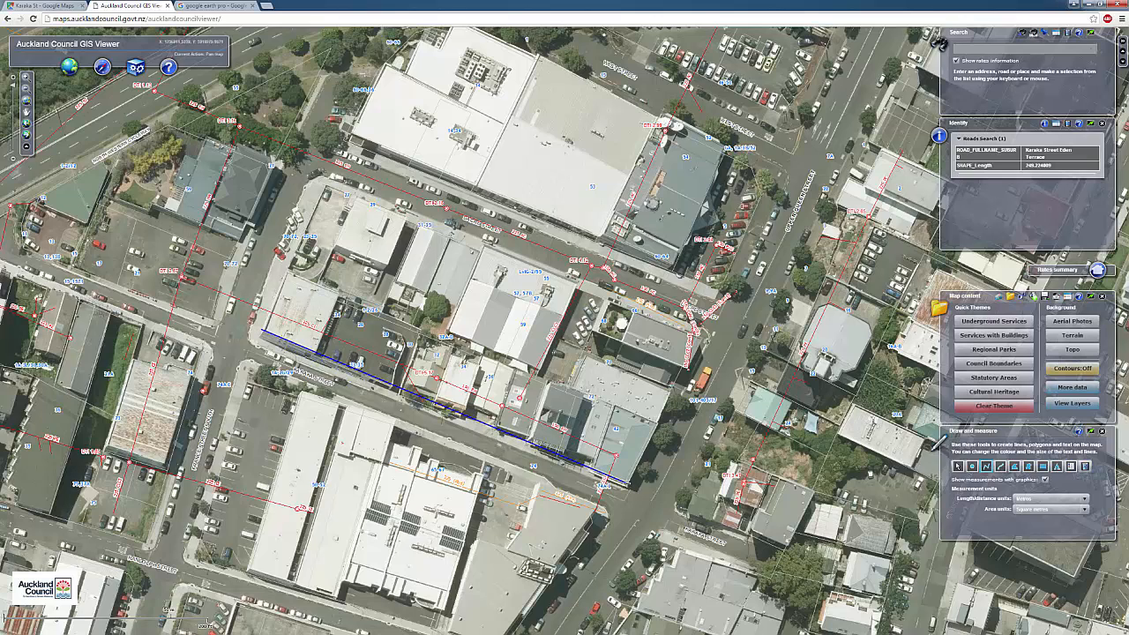
double_click(625, 483)
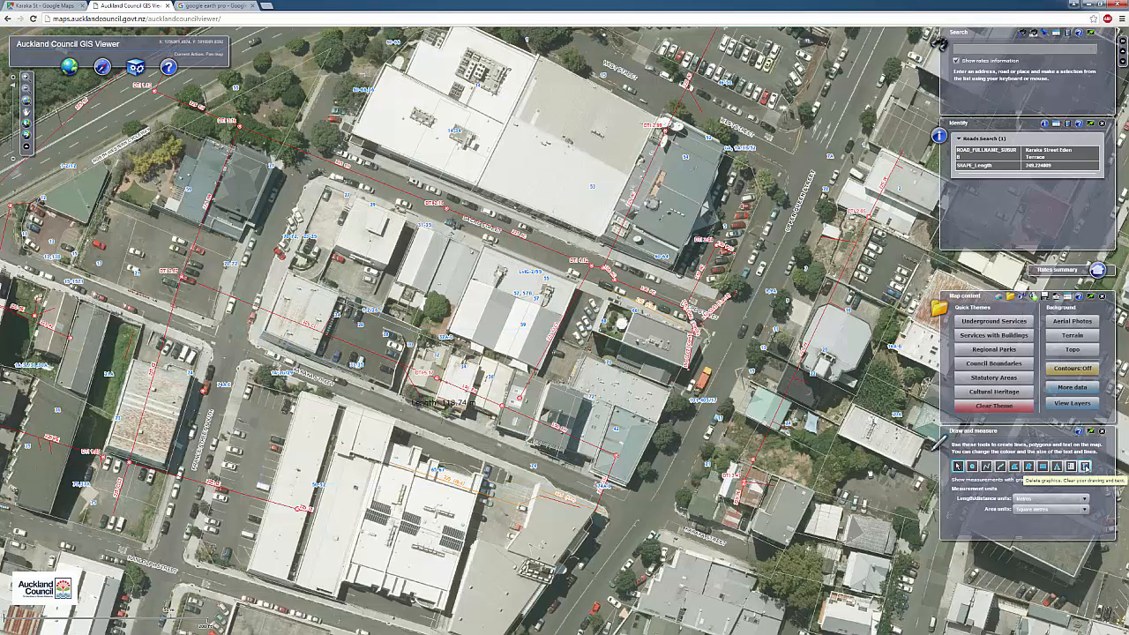
left_click(1084, 466)
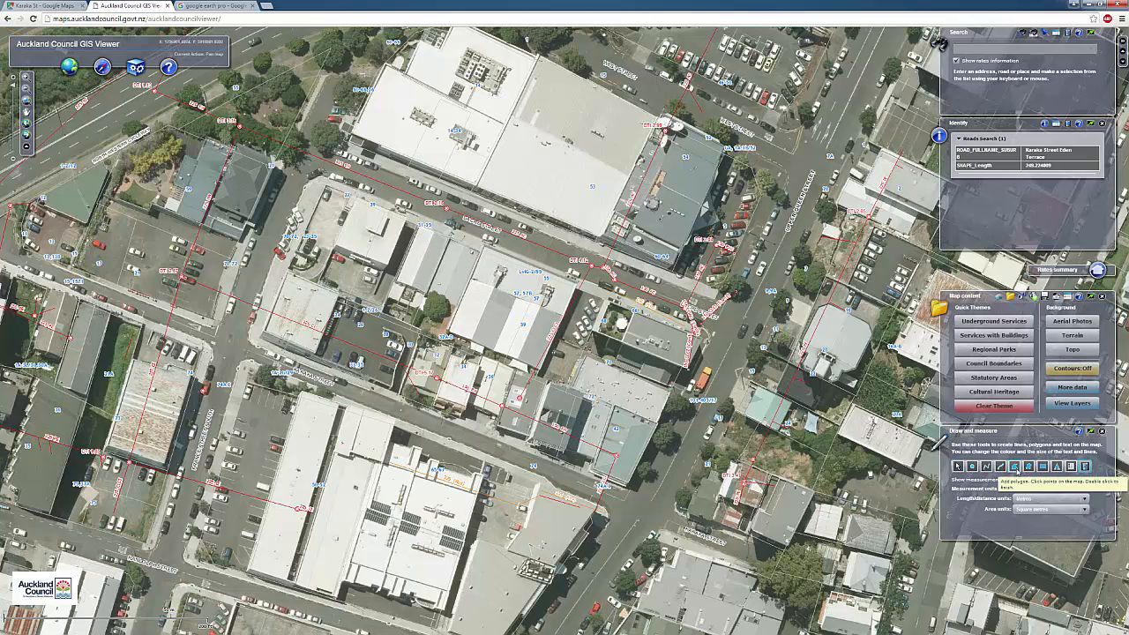
Trace the dark-roofed building as a polygon (about 261.97 sq m, 64.80 m perimeter), then delete it
left_click(1015, 466)
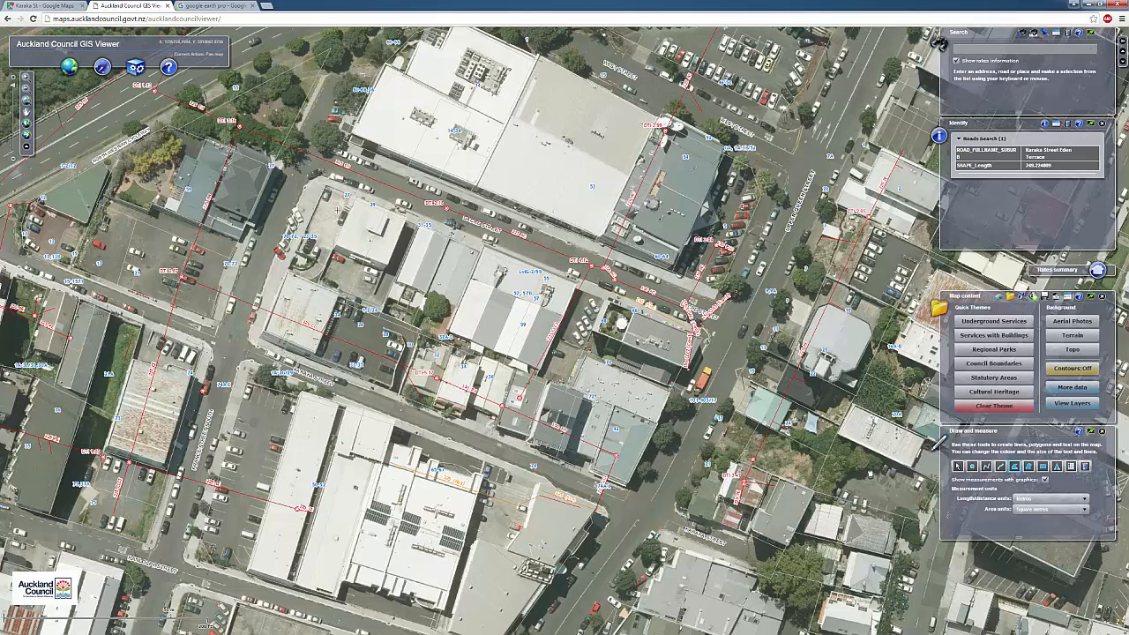
left_click(357, 195)
left_click(335, 245)
double_click(386, 263)
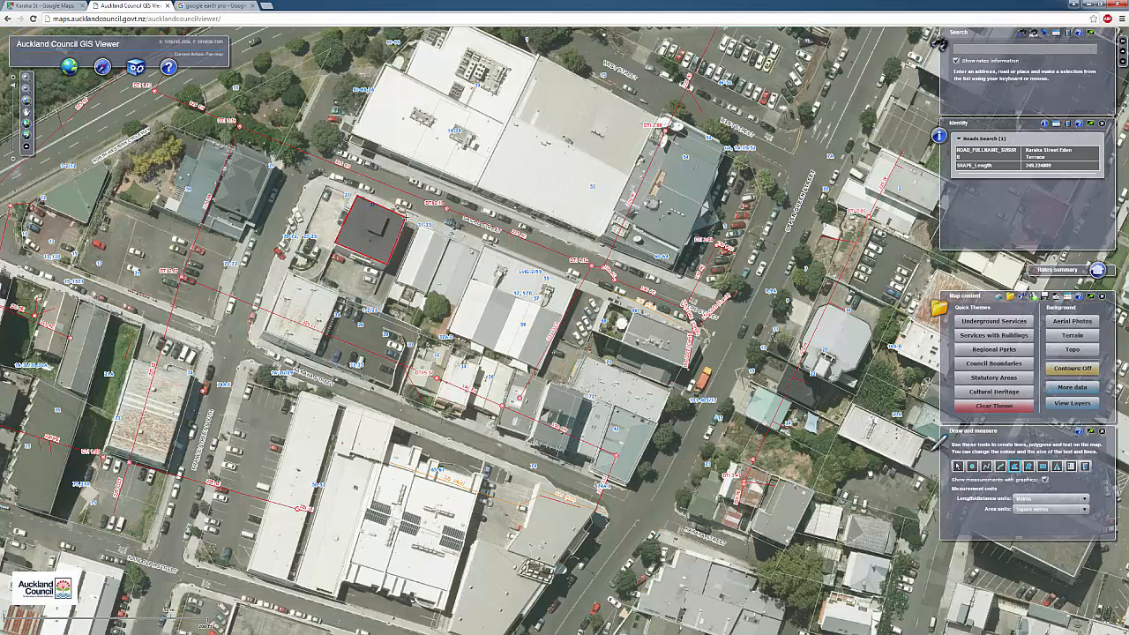
double_click(409, 218)
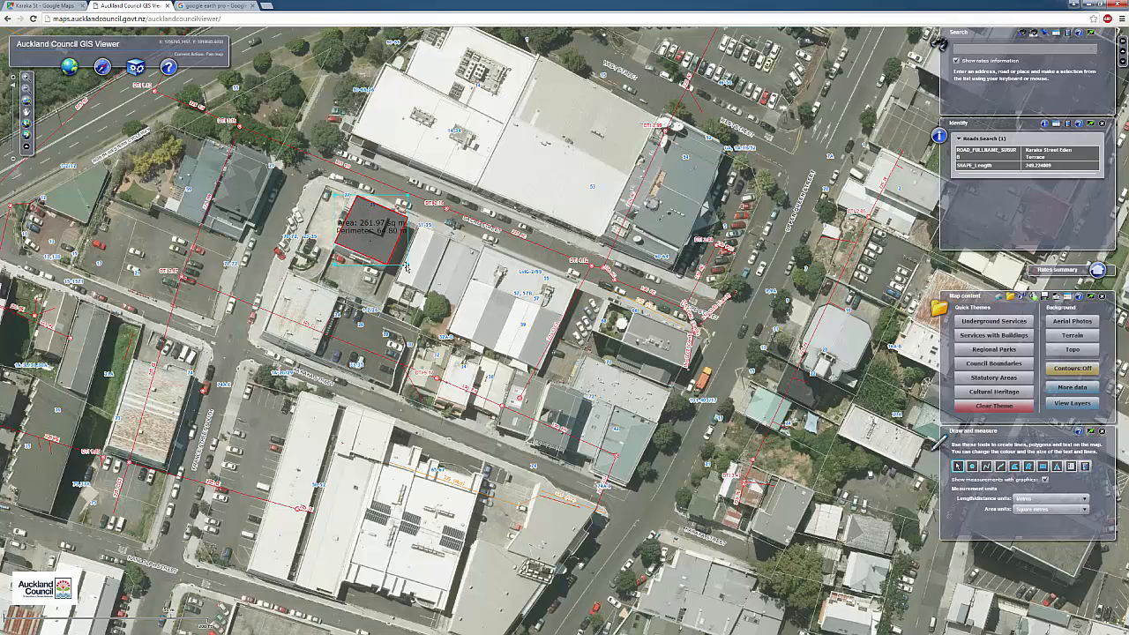
left_click(1084, 466)
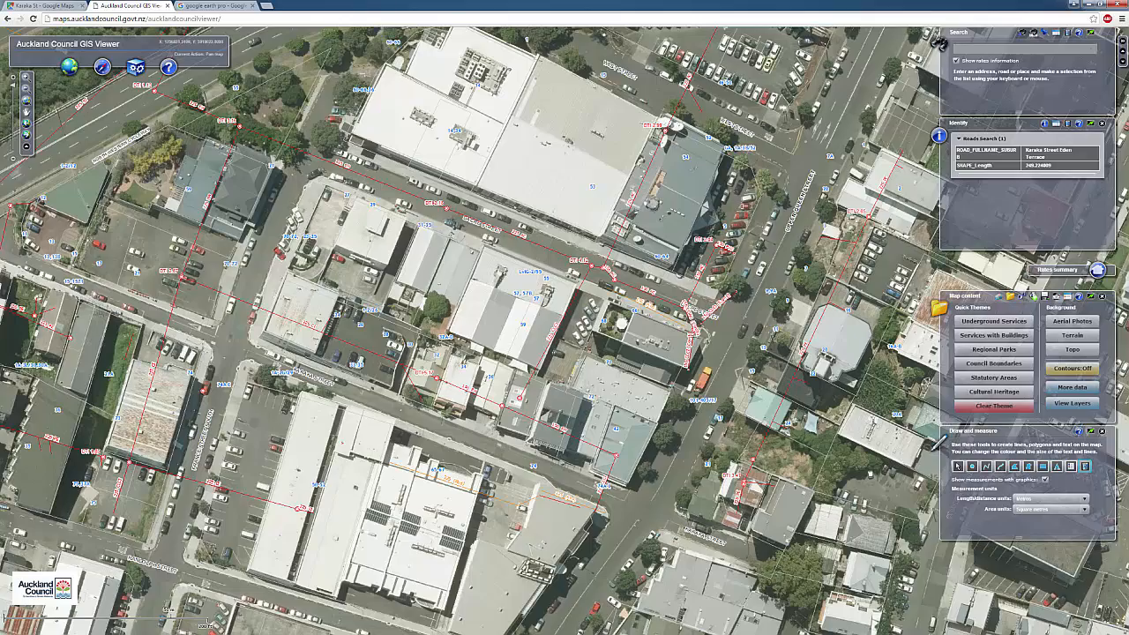
Open Data Extract, accept its licence, close Draw and measure, and pick the draw-polygon extract tool
left_click_drag(665, 374, 612, 392)
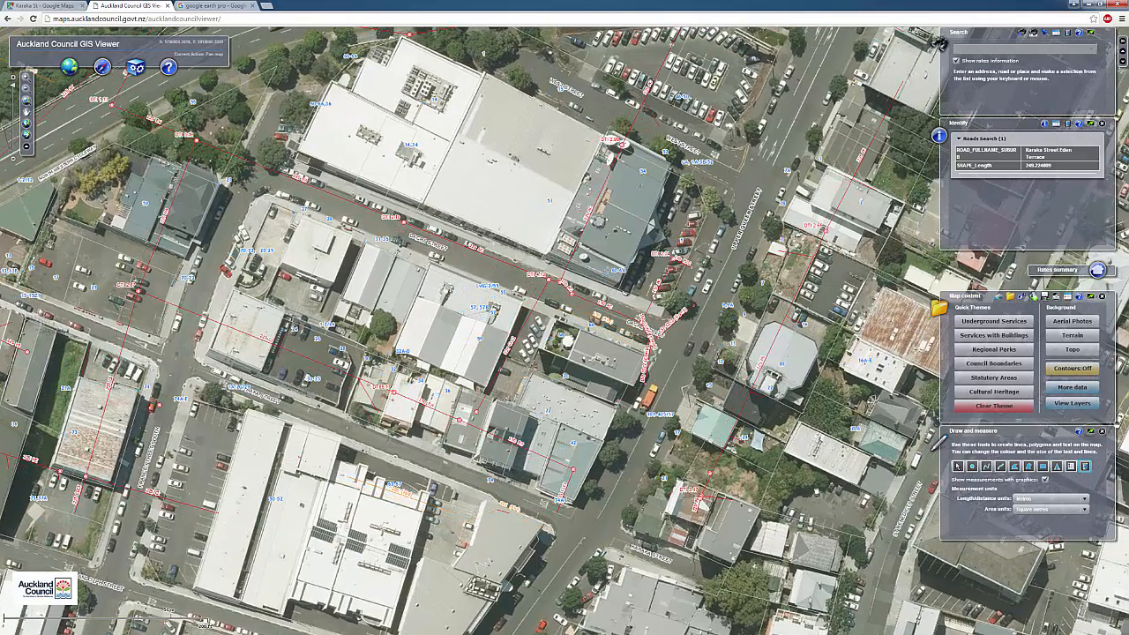
left_click(135, 68)
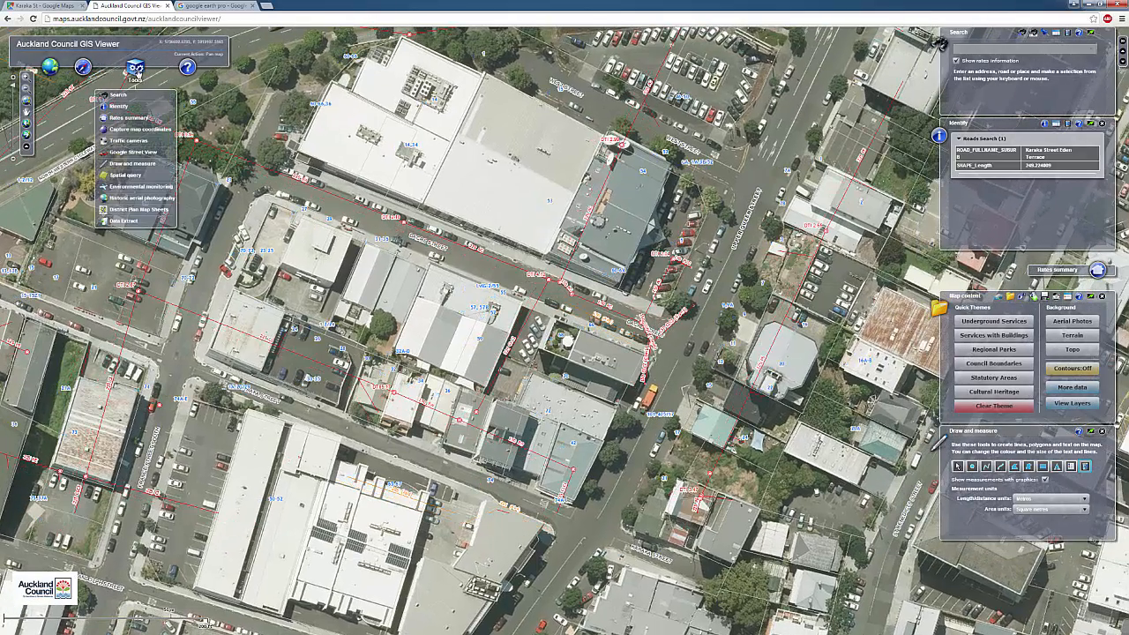
left_click(123, 220)
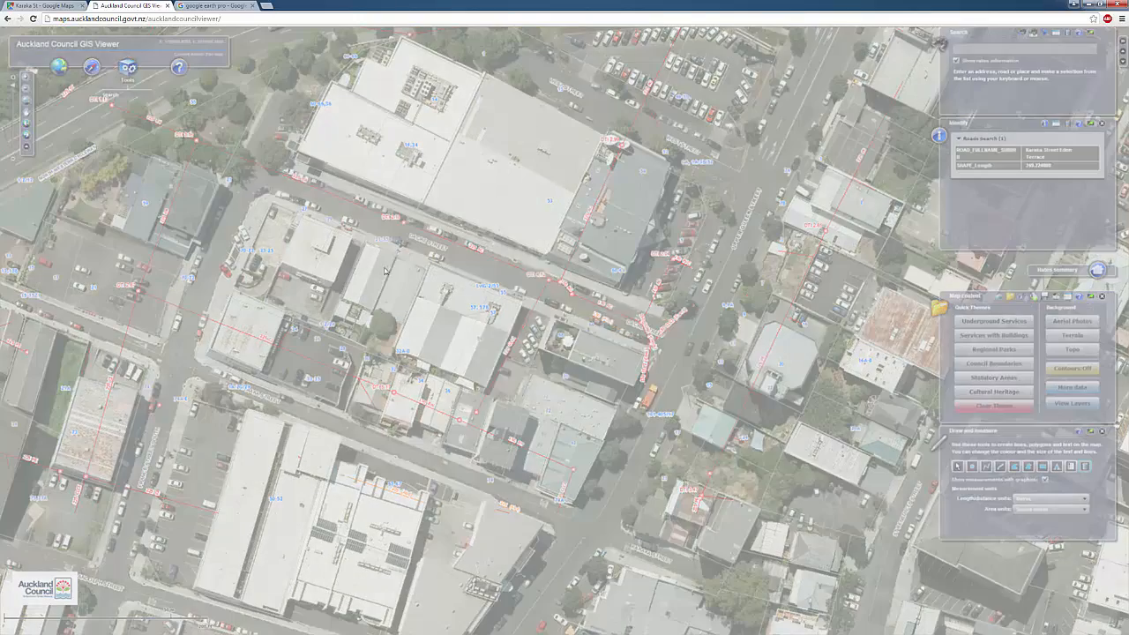
left_click(542, 396)
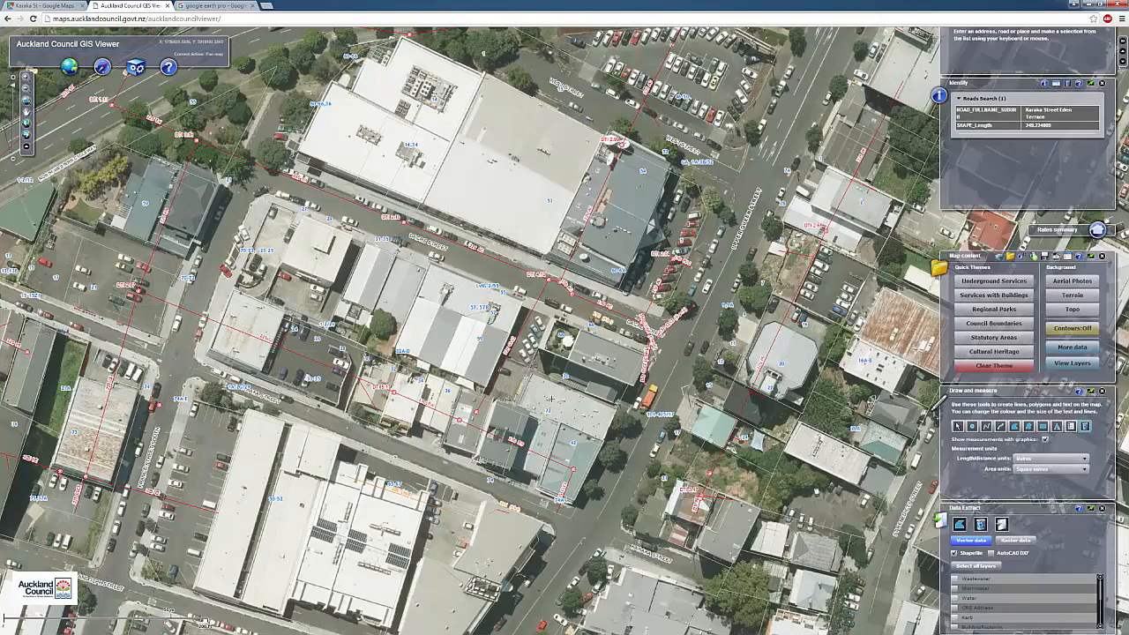
left_click(1102, 390)
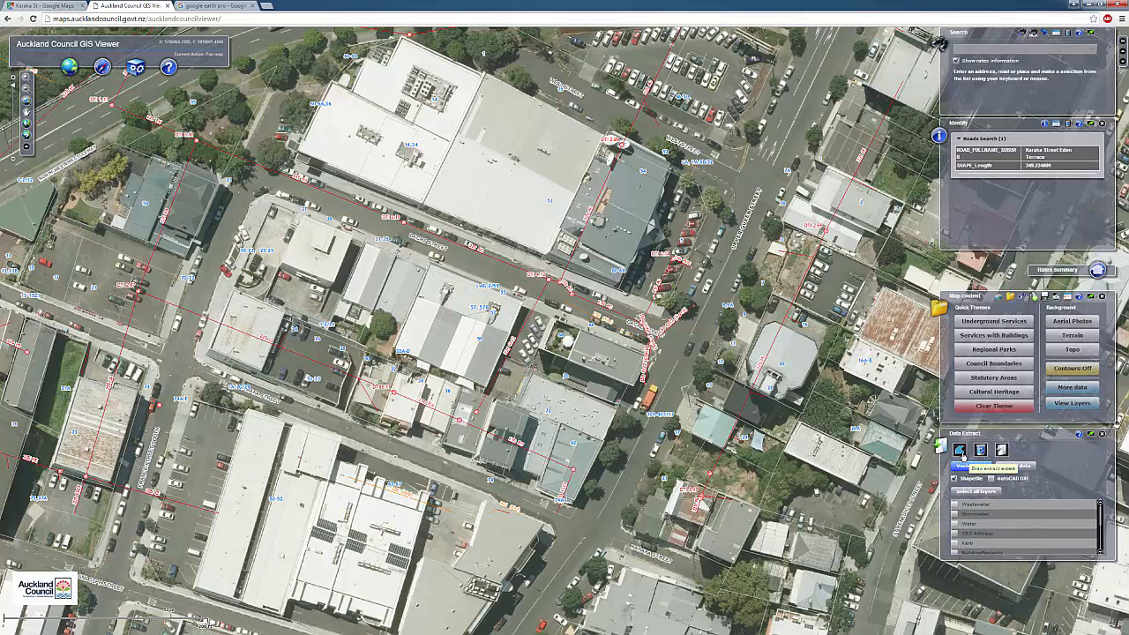
left_click(960, 451)
scroll(590, 396, "down", 1)
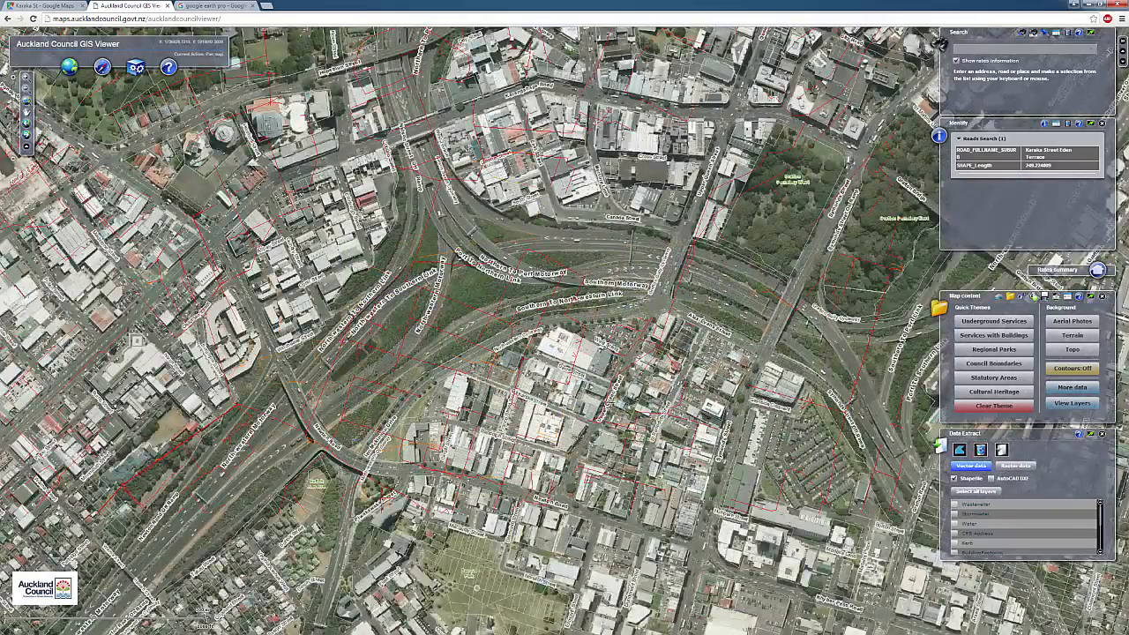
scroll(615, 400, "up", 1)
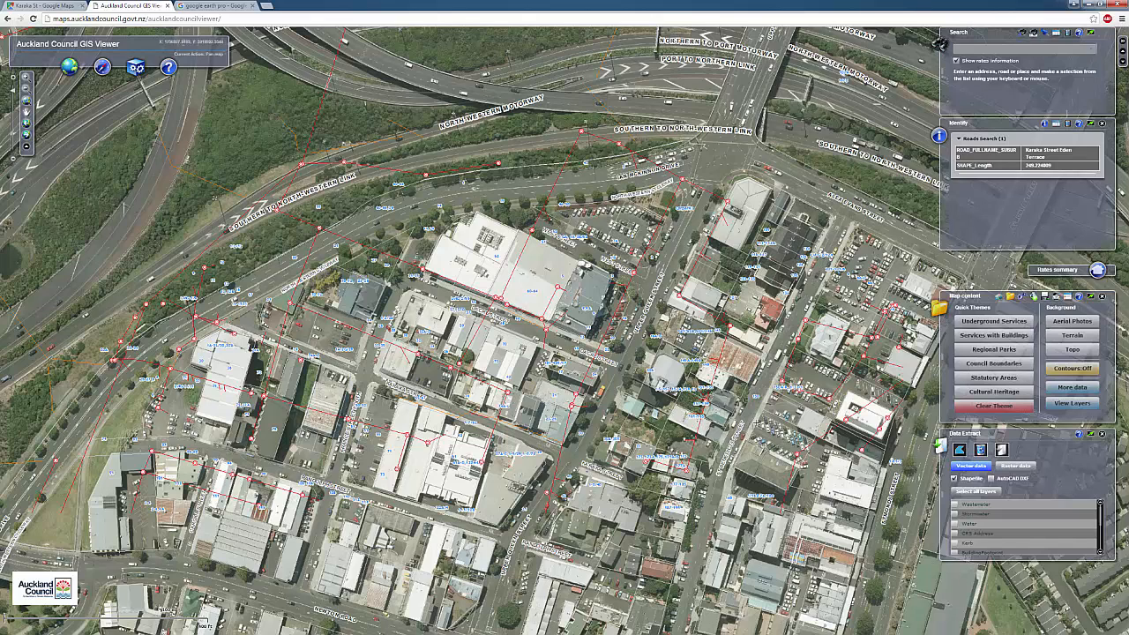
Draw the extraction polygon from the motorway junction west and down to Newton Road, then frame it
left_click(979, 451)
left_click(725, 162)
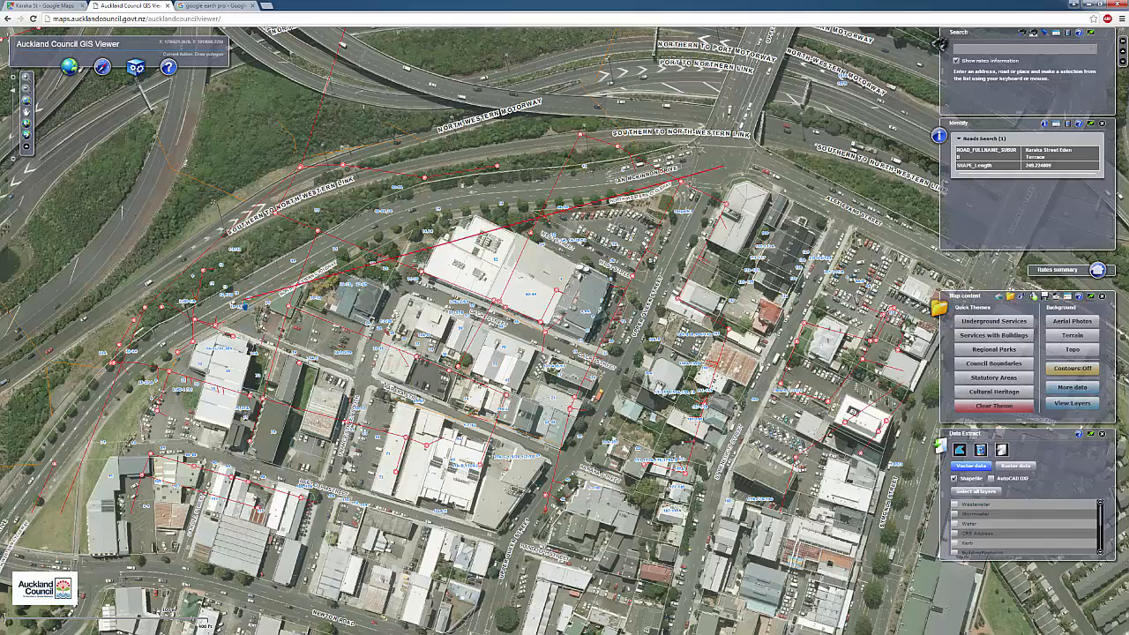
left_click(240, 304)
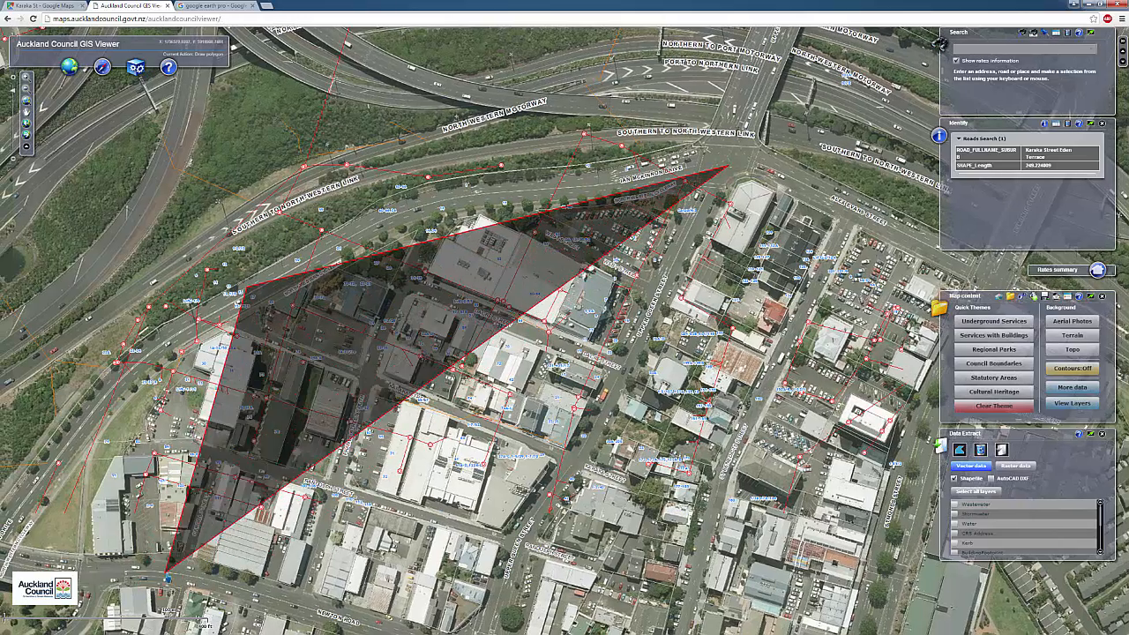
left_click(159, 566)
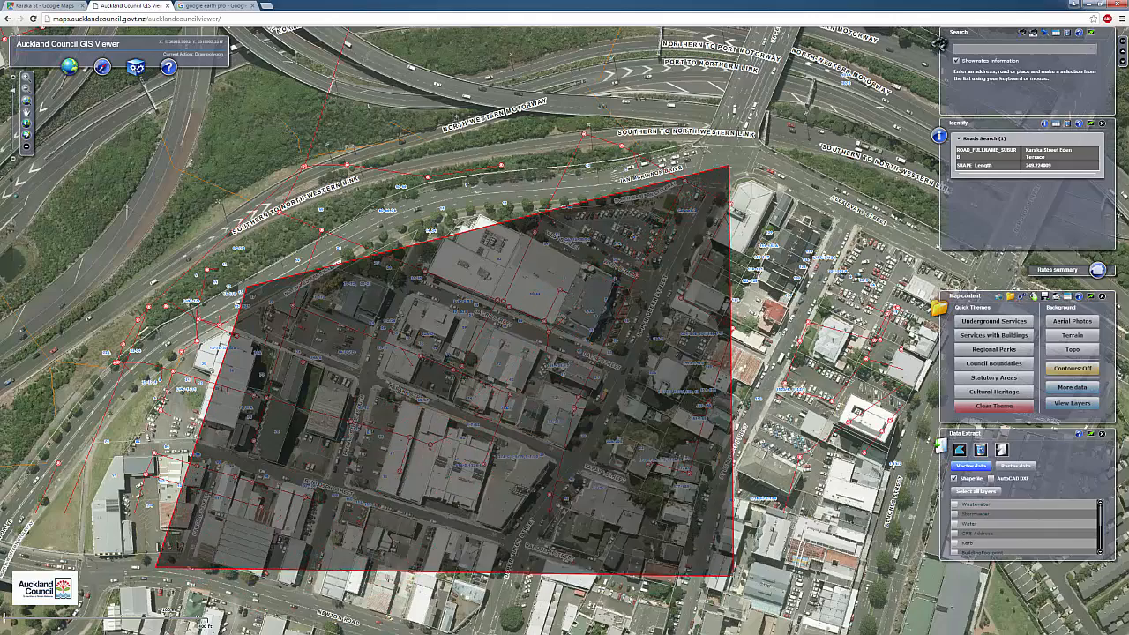
scroll(730, 575, "down", 2)
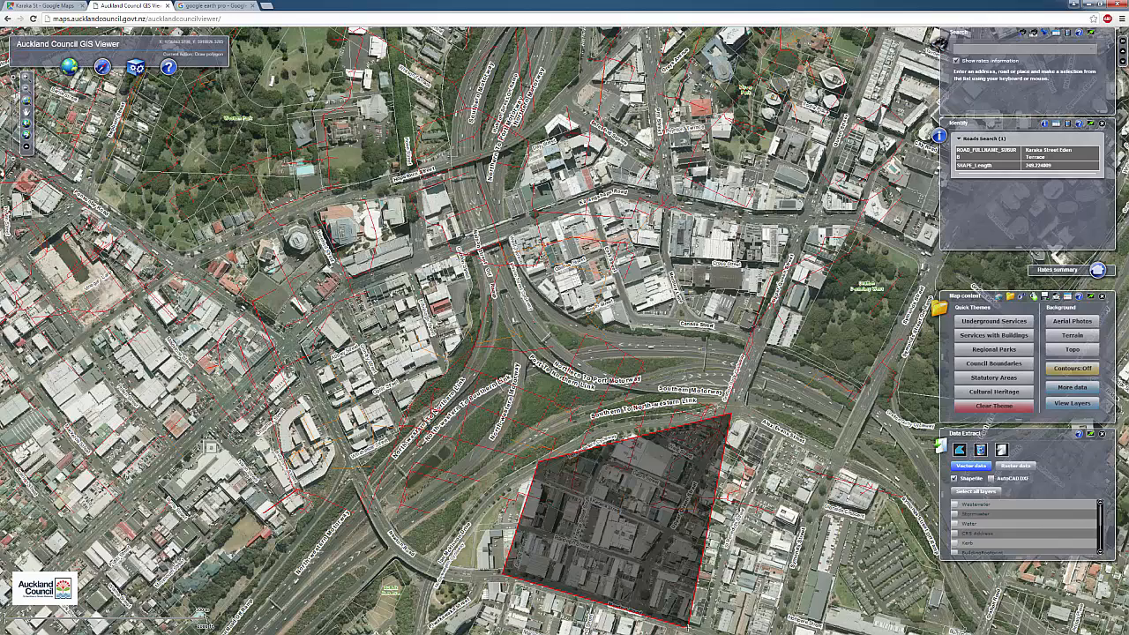
double_click(696, 620)
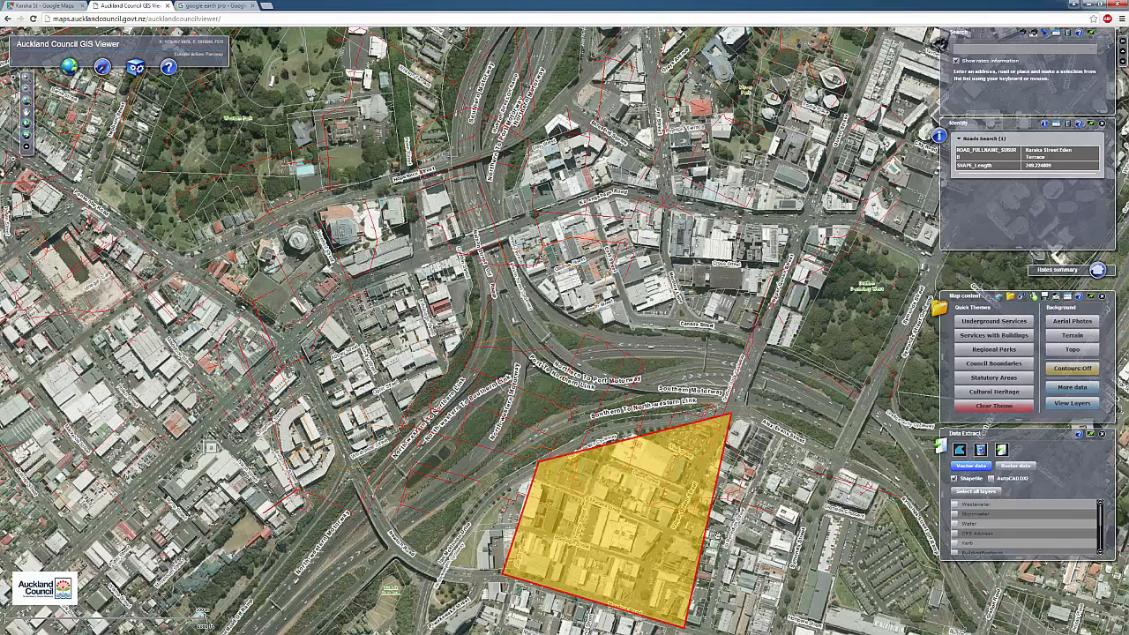
left_click_drag(734, 558, 660, 412)
scroll(609, 410, "up", 1)
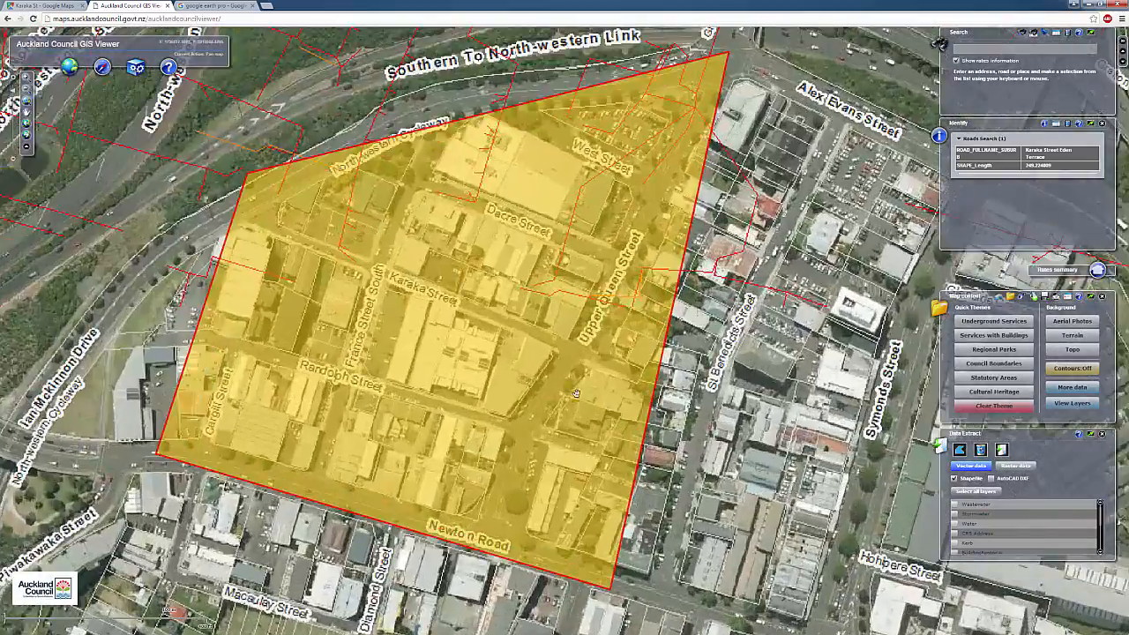
scroll(527, 359, "down", 1)
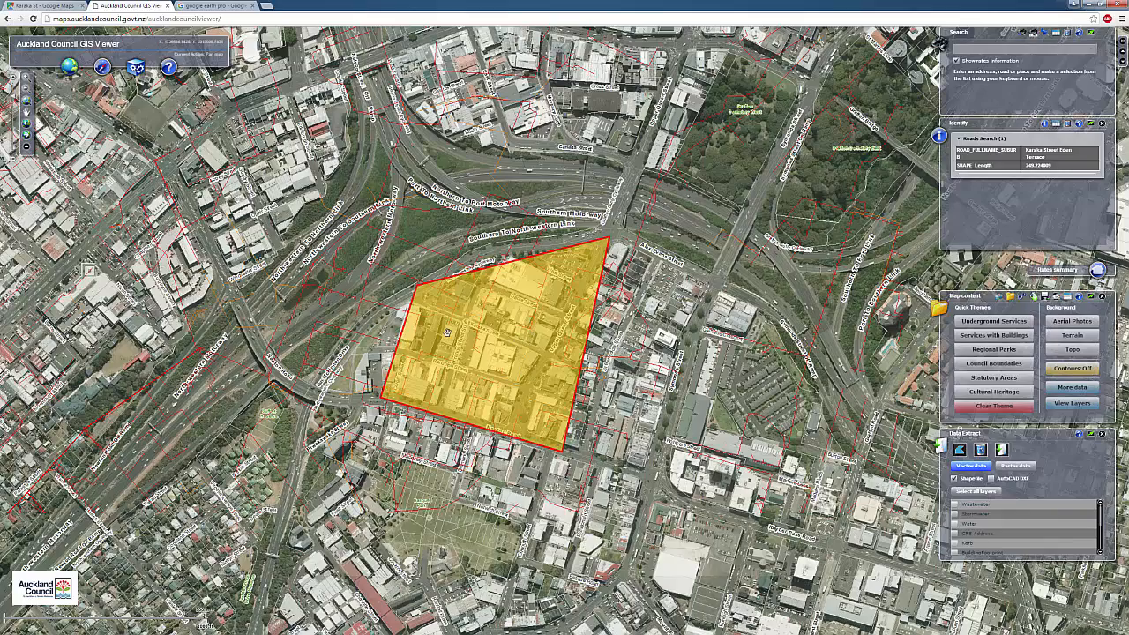
scroll(547, 360, "up", 1)
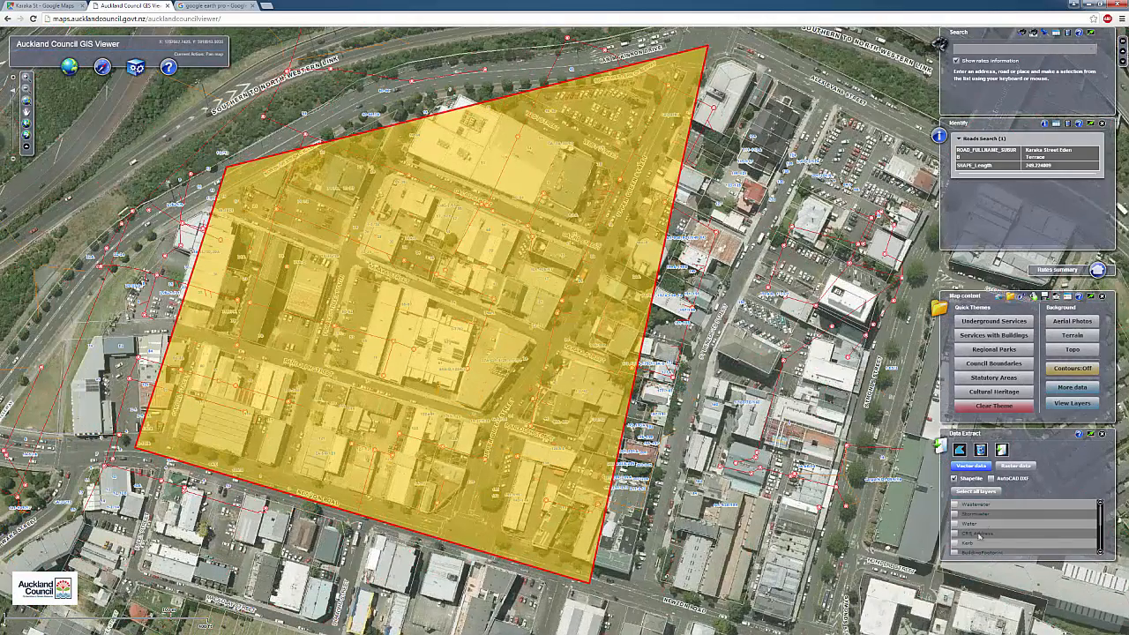
Export Kerb, BuildingFootprint and CRS Parcel as AutoCAD DXF, saving AC_GIS_Data_2_3_2016.zip over the old copy in GIS DATA
scroll(1102, 522, "down", 1)
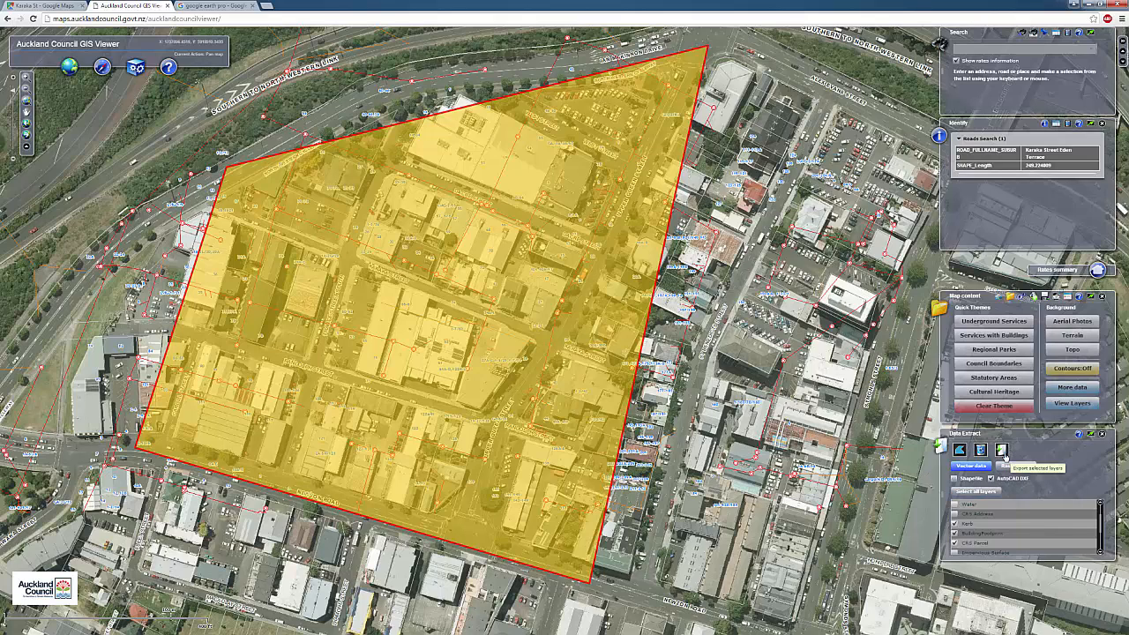
left_click(1002, 450)
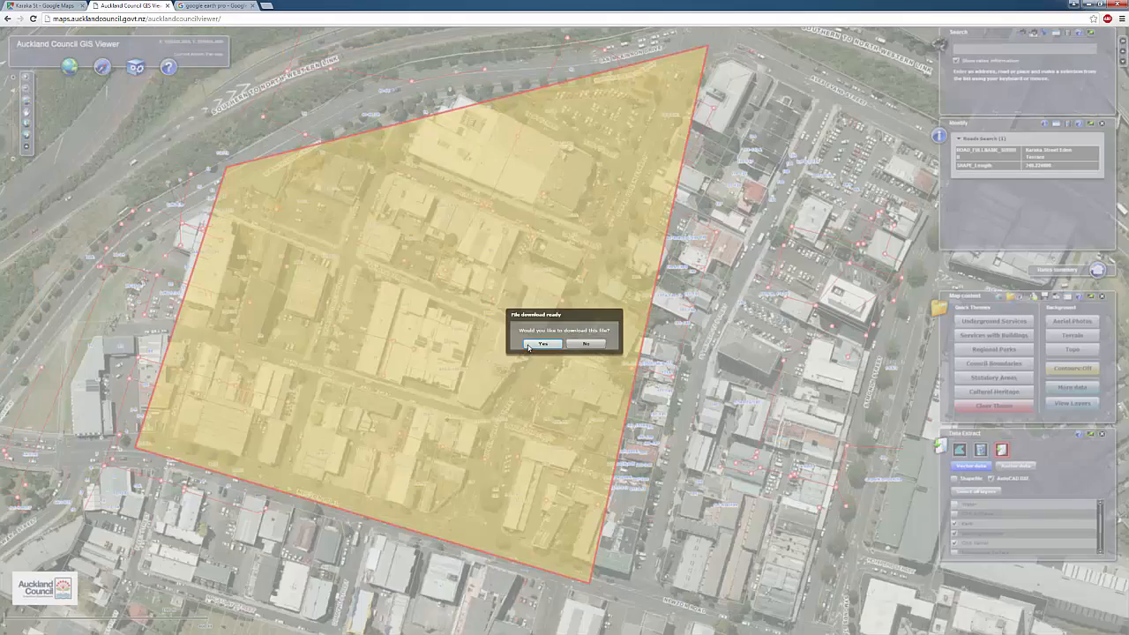
left_click(529, 346)
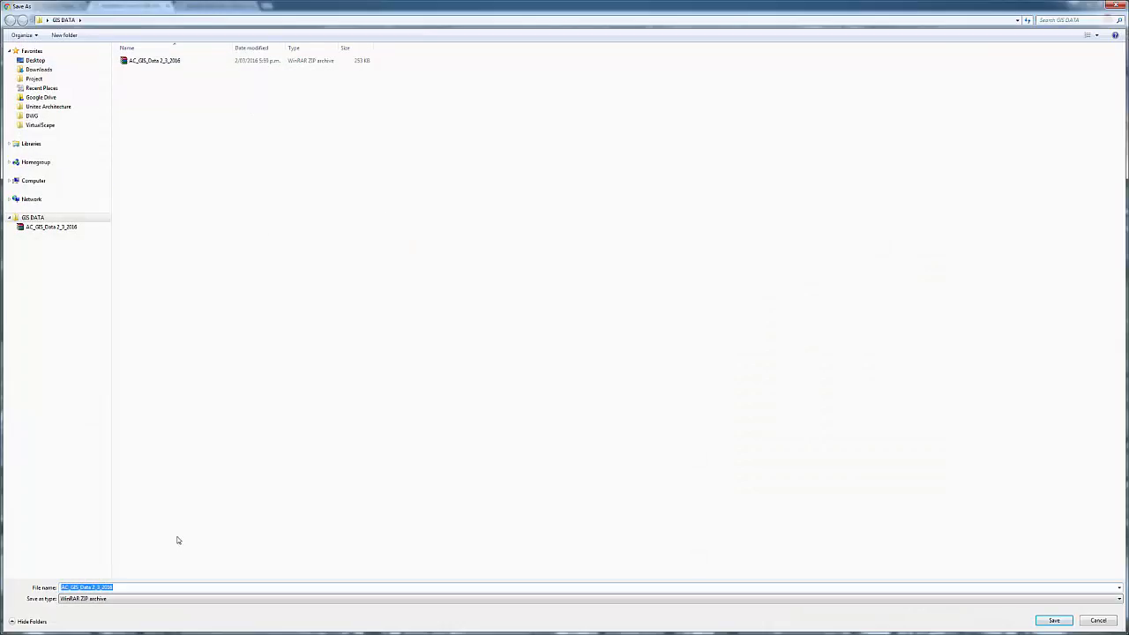
left_click(174, 69)
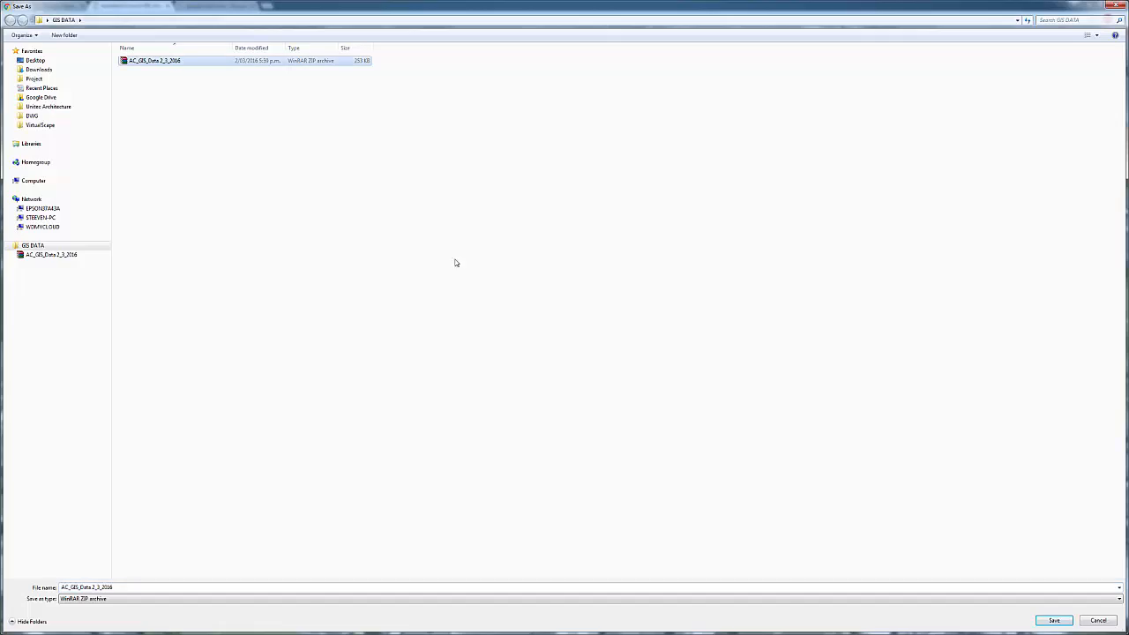
left_click(1053, 621)
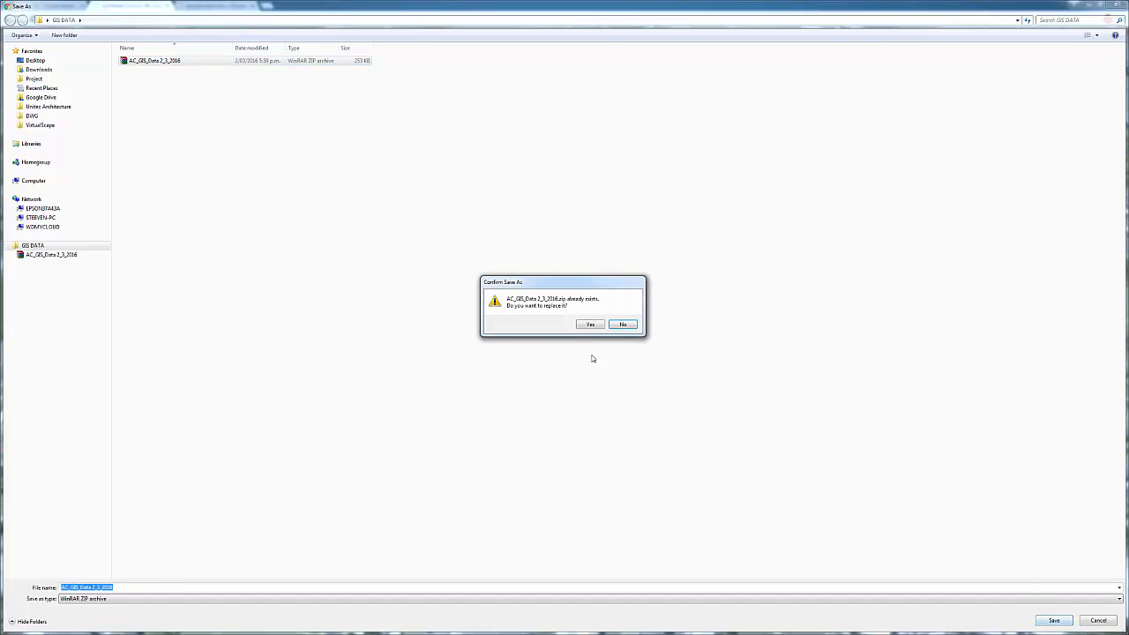
left_click(590, 325)
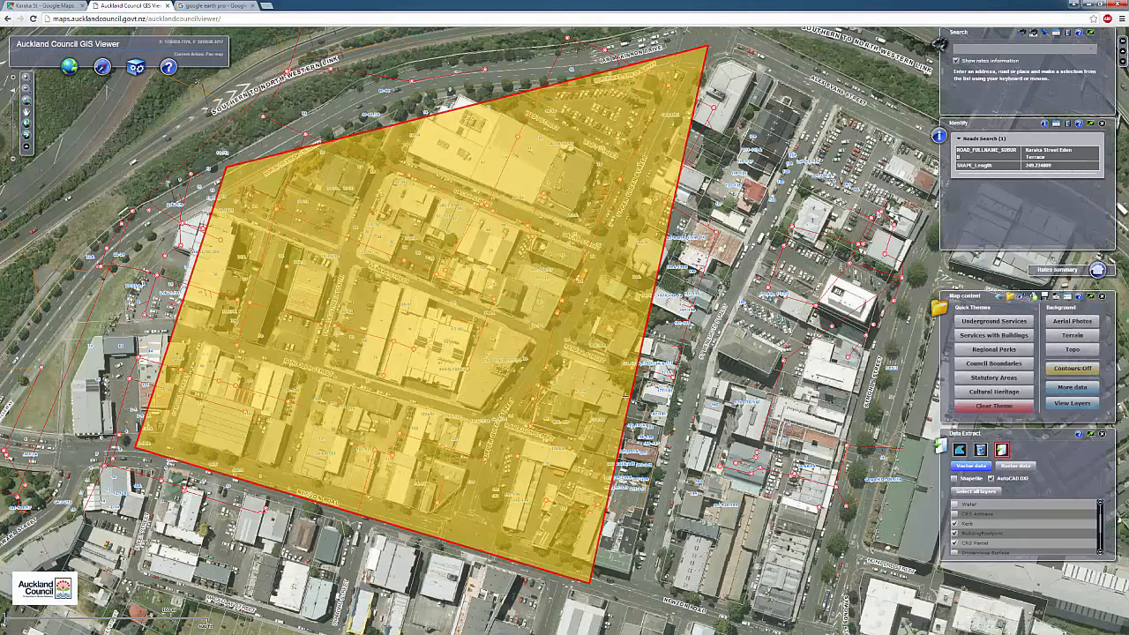
left_click(1088, 5)
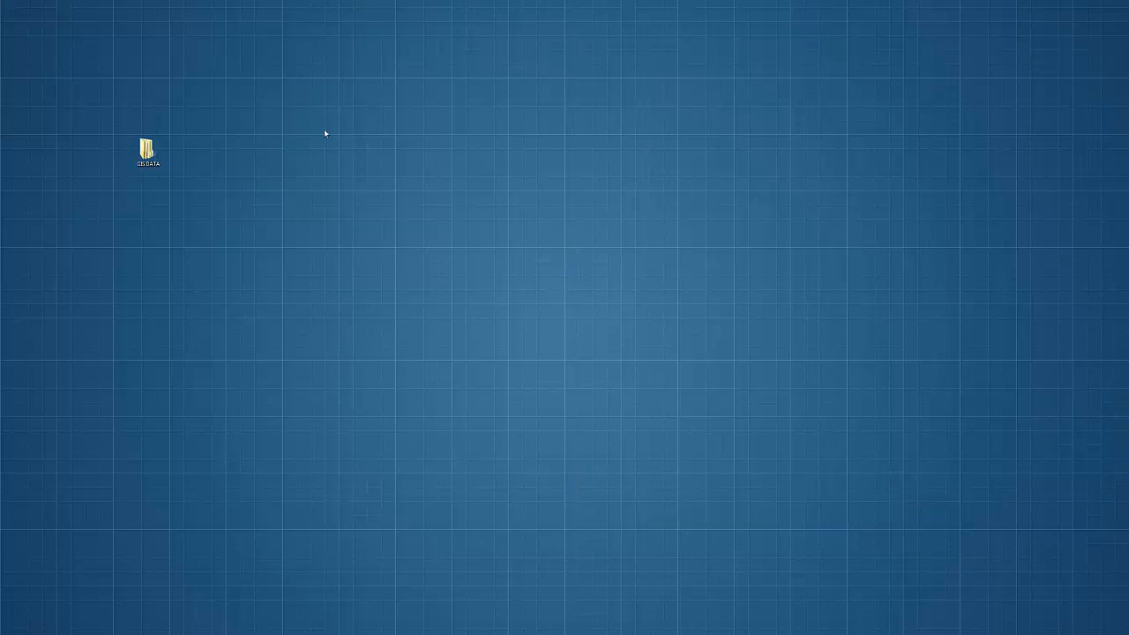
Extract the downloaded zip in GIS DATA to get the Kerb, BuildingFootprint and CRS Parcel DXFs
double_click(146, 152)
right_click(171, 58)
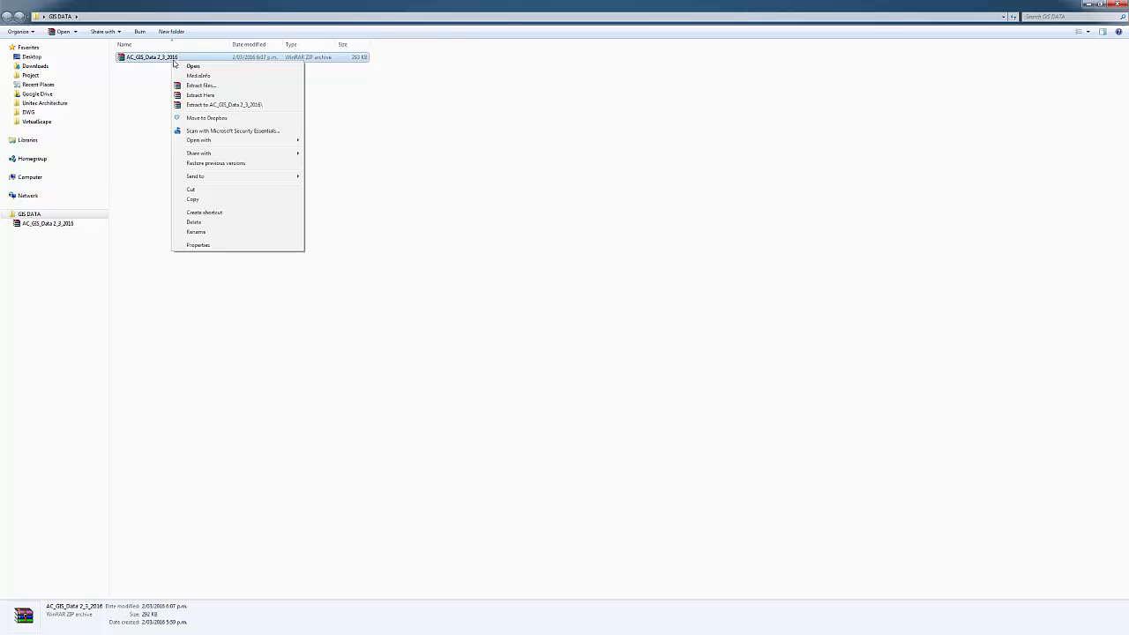
left_click(228, 95)
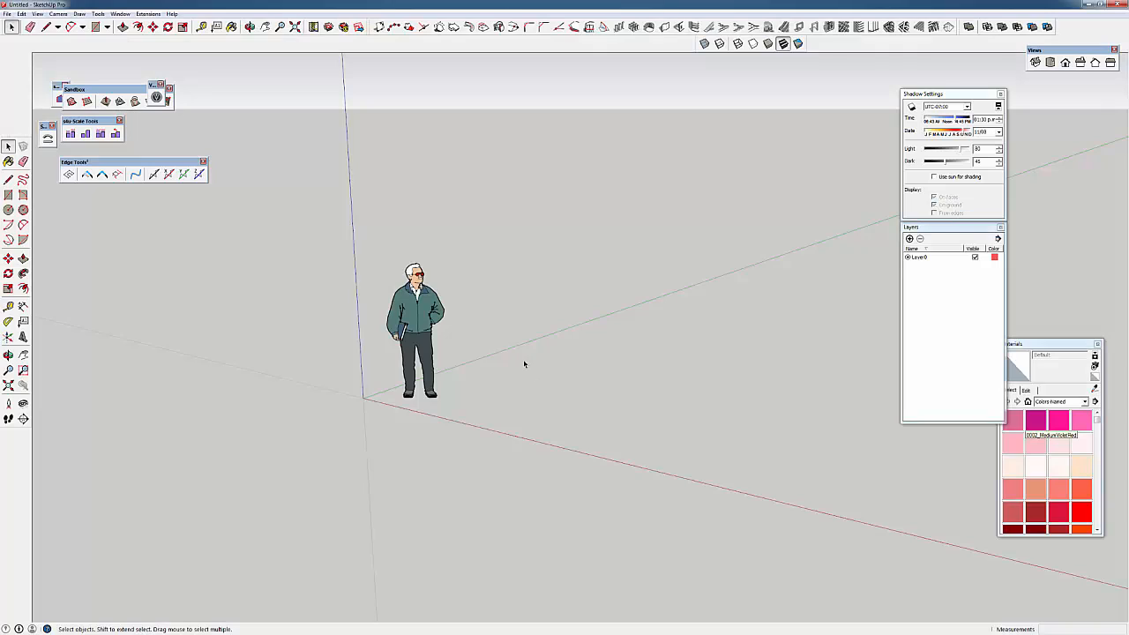
Delete the default human figure from the SketchUp scene
middle_click_drag(519, 350, 265, 415)
scroll(634, 423, "down", 2)
left_click(327, 345)
key("Delete")
Import the Kerb DXF from Desktop > GIS DATA and dismiss the import results
left_click(7, 14)
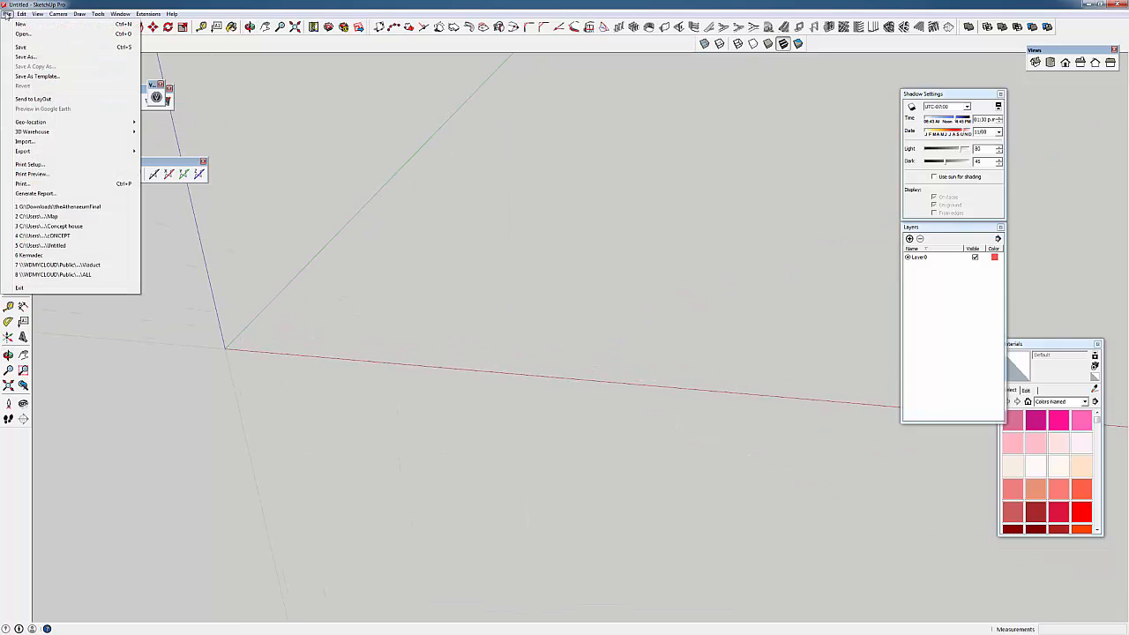
left_click(88, 142)
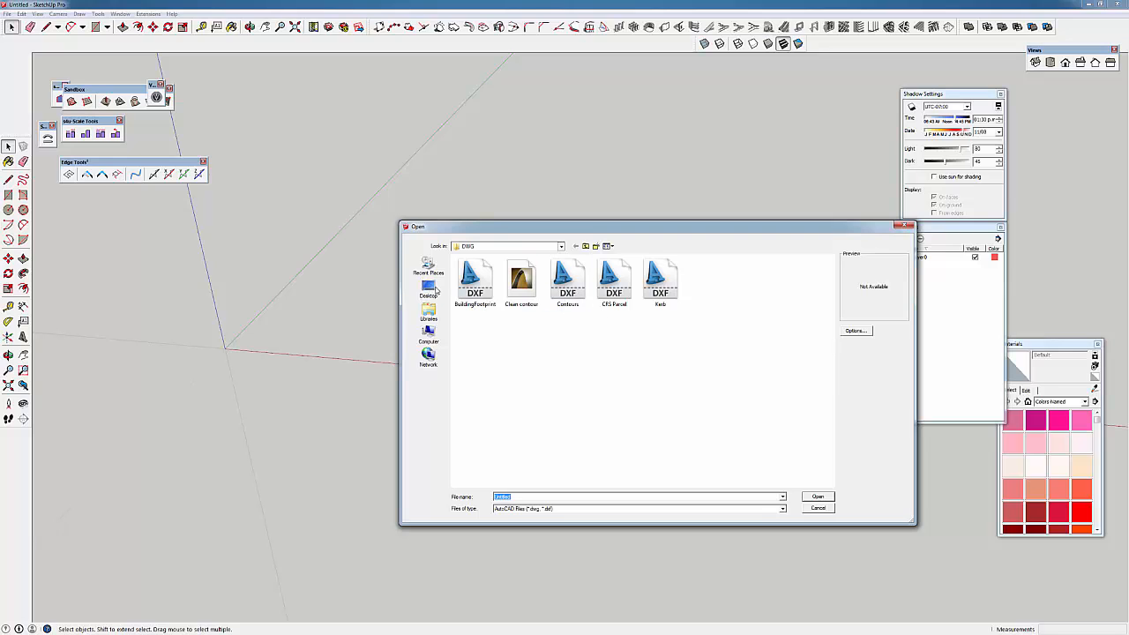
left_click(434, 293)
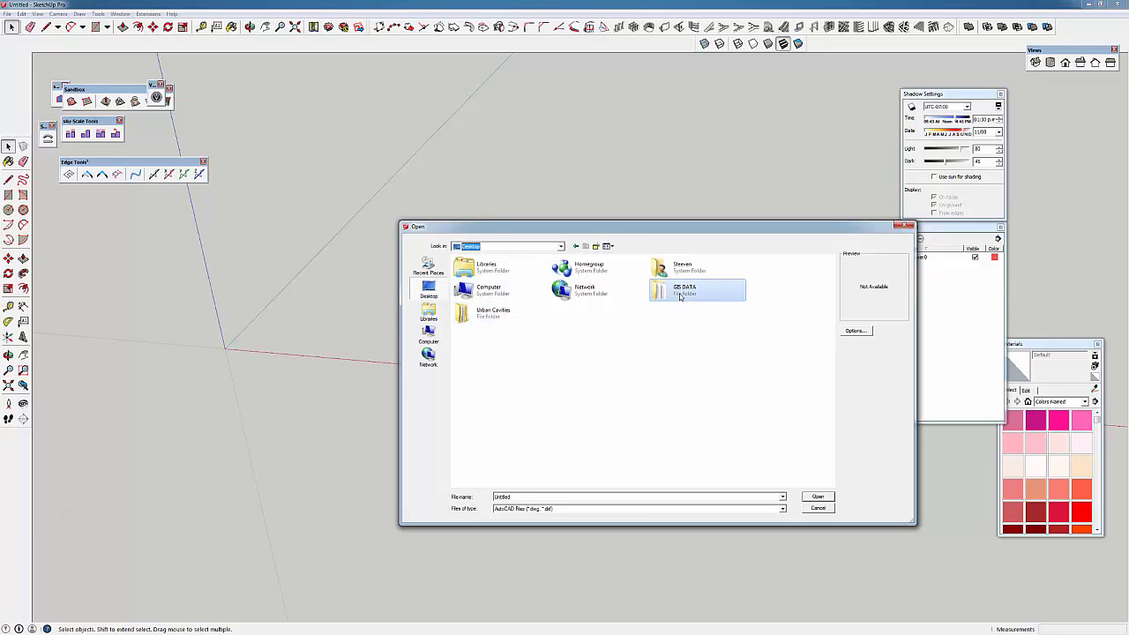
double_click(679, 291)
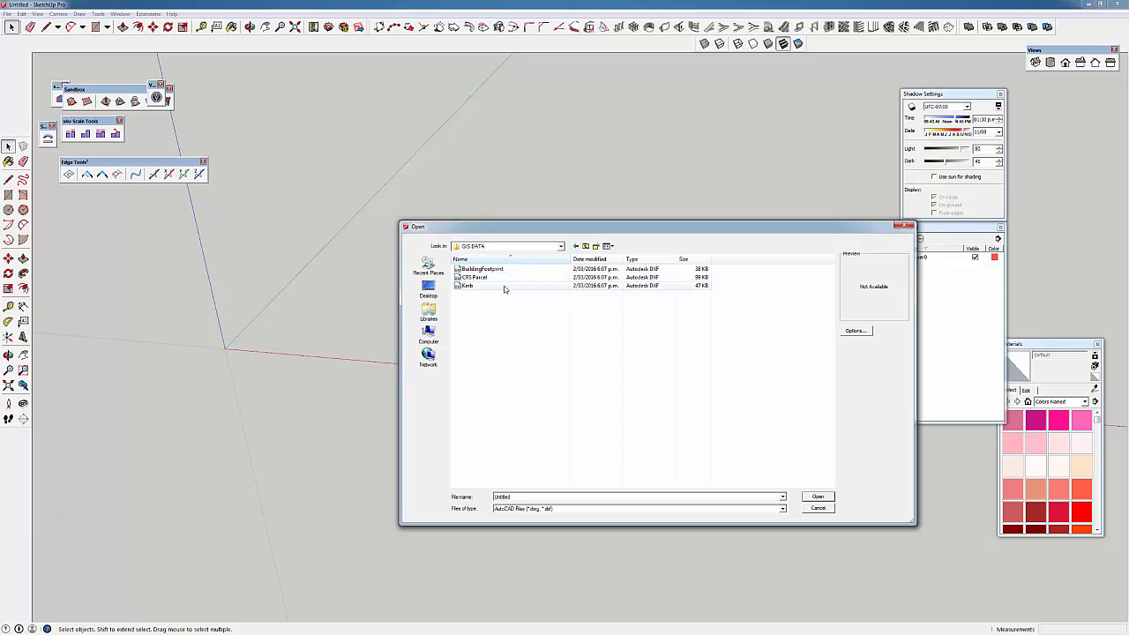
double_click(504, 287)
left_click(611, 388)
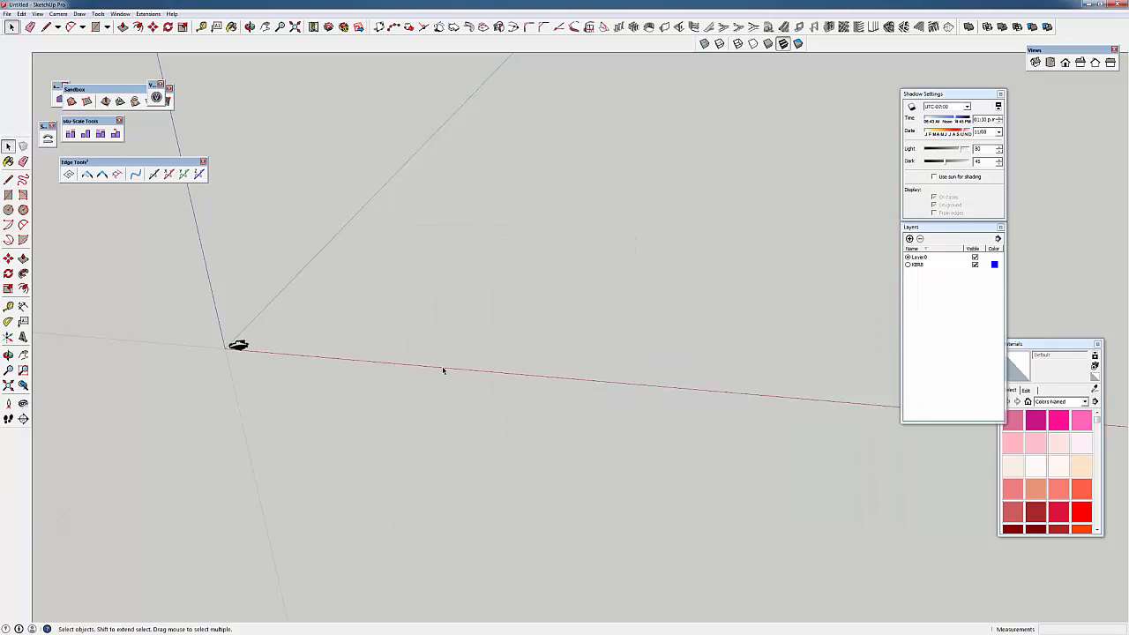
Bring the kerb linework to the centre in a near top-down view
scroll(256, 348, "up", 8)
scroll(263, 356, "up", 3)
mouse_move(264, 356)
middle_mouse_down("shift")
mouse_move(298, 397)
mouse_move(359, 589)
middle_mouse_up("shift")
mouse_move(326, 467)
middle_mouse_down("shift")
mouse_move(349, 584)
mouse_move(499, 405)
middle_mouse_up("shift")
mouse_move(496, 489)
middle_mouse_down()
mouse_move(527, 577)
mouse_move(515, 490)
middle_mouse_up()
scroll(515, 487, "up", 2)
scroll(515, 488, "up", 3)
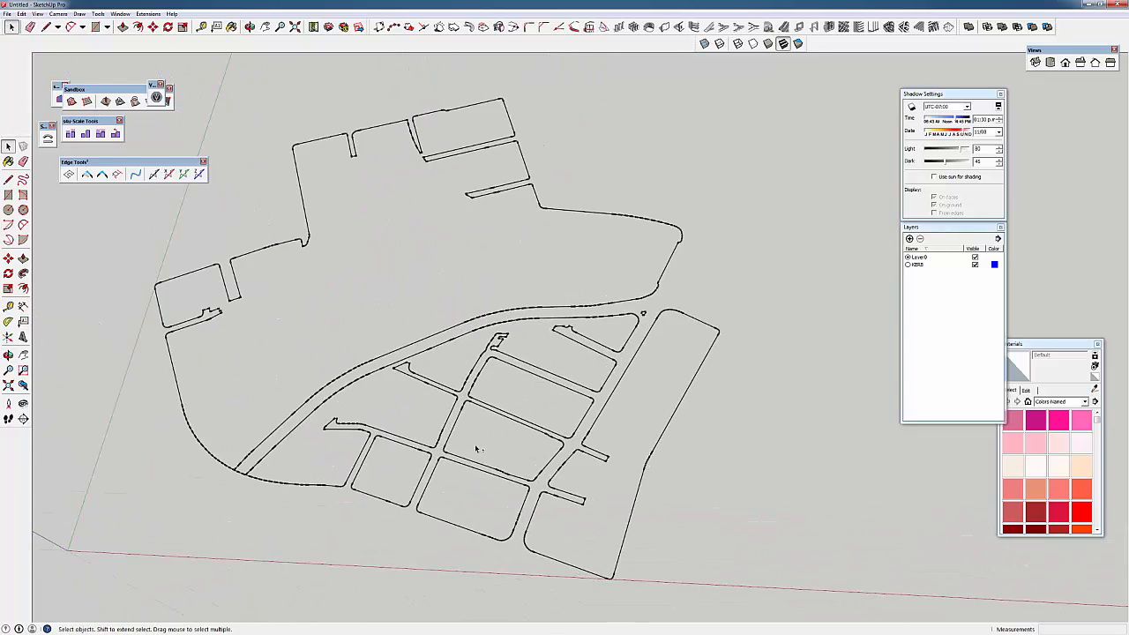
middle_click_drag(474, 444, 480, 350, "shift")
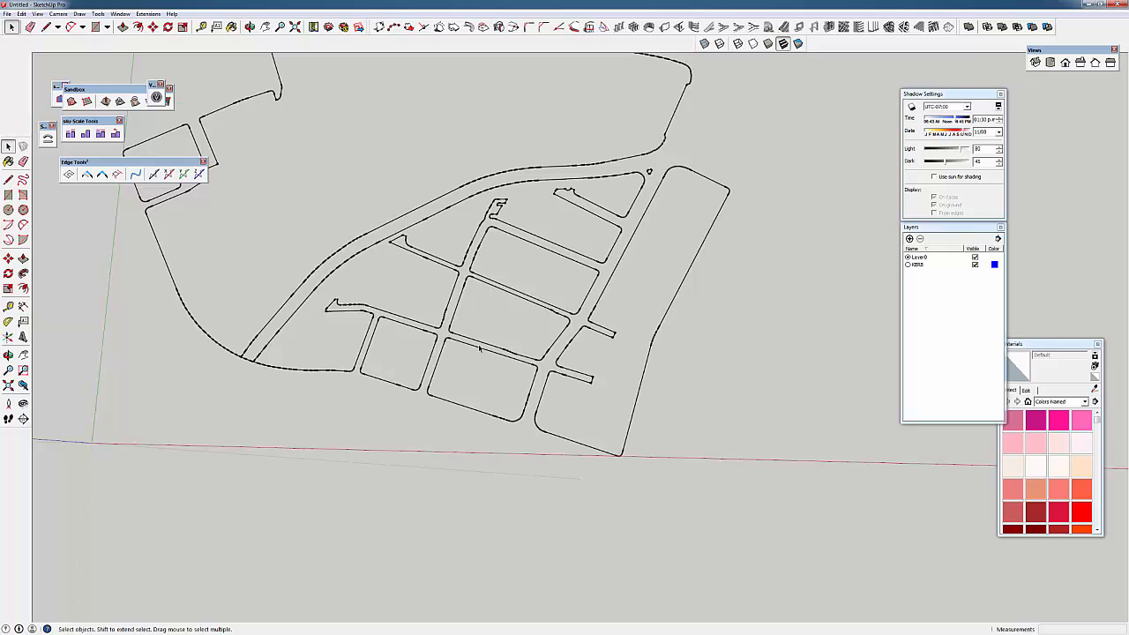
Measure from a kerb edge with the Tape Measure, then start another import
key("t")
left_click(458, 293)
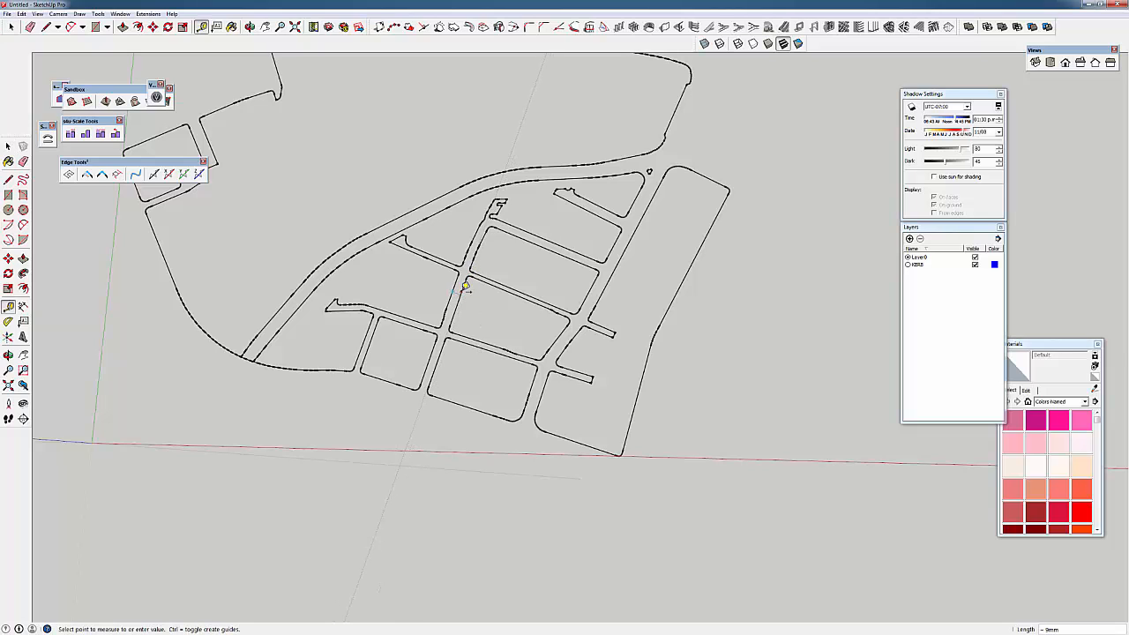
mouse_move(465, 289)
middle_mouse_down()
mouse_move(442, 334)
mouse_move(414, 308)
middle_mouse_up()
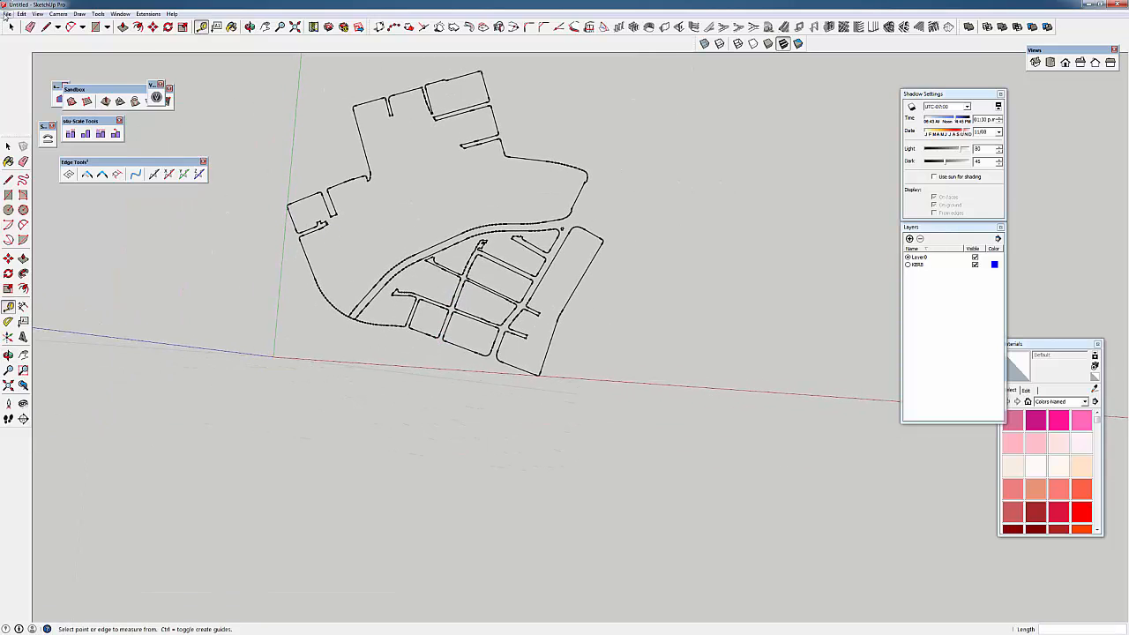
left_click(7, 14)
Import the CRS Parcel CAD drawing and dismiss the import results summary
left_click(27, 141)
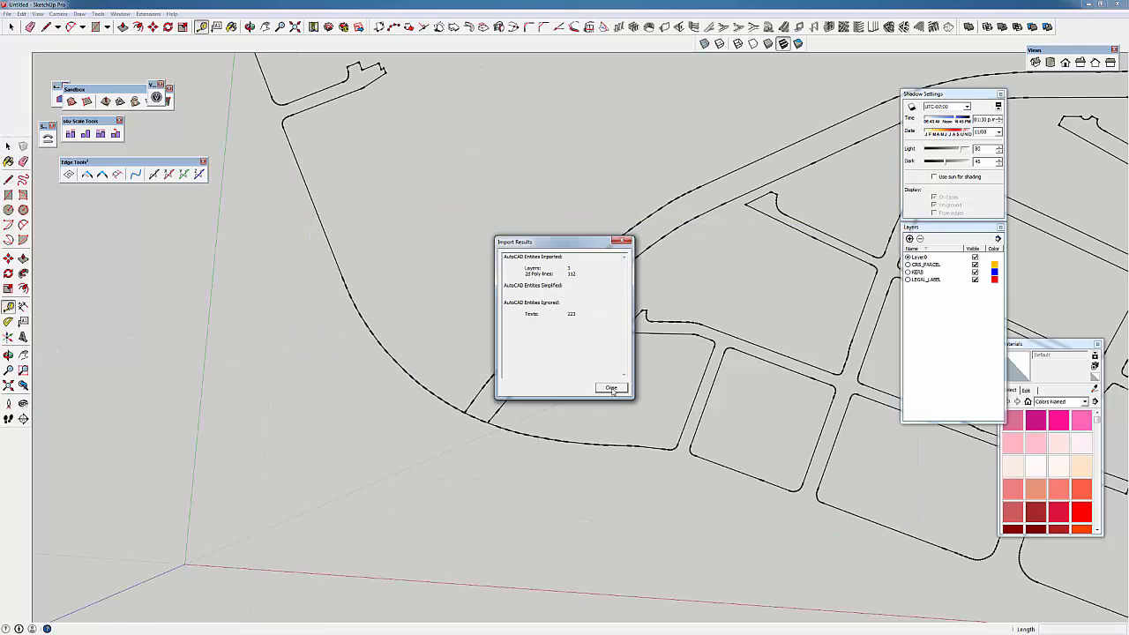
left_click(609, 388)
scroll(620, 375, "down", 2)
middle_click_drag(620, 375, 432, 341)
Move the parcel linework group so its boundaries line up with the kerb outlines
key("space")
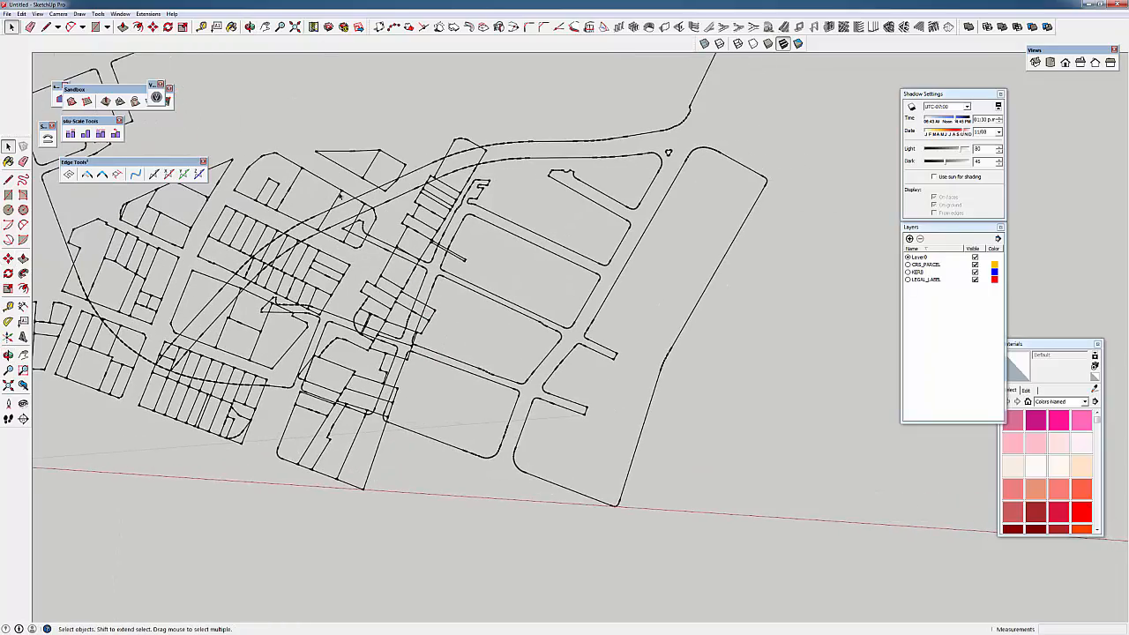
left_click(342, 194)
key("m")
left_click(344, 196)
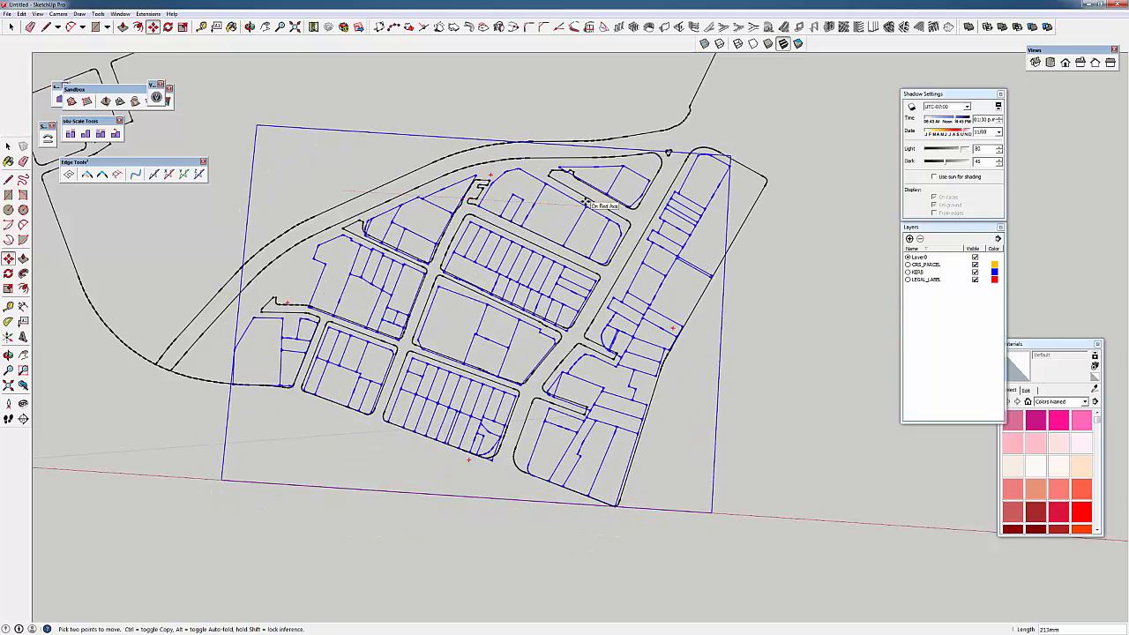
left_click(590, 198)
scroll(595, 293, "up", 2)
scroll(596, 293, "up", 2)
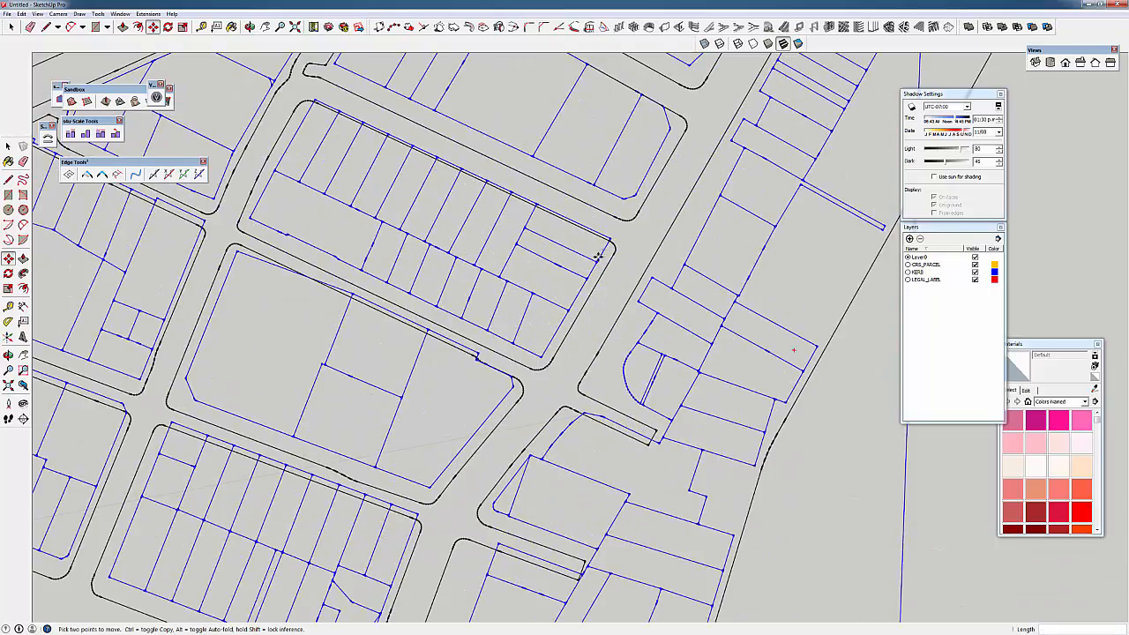
left_click(540, 358)
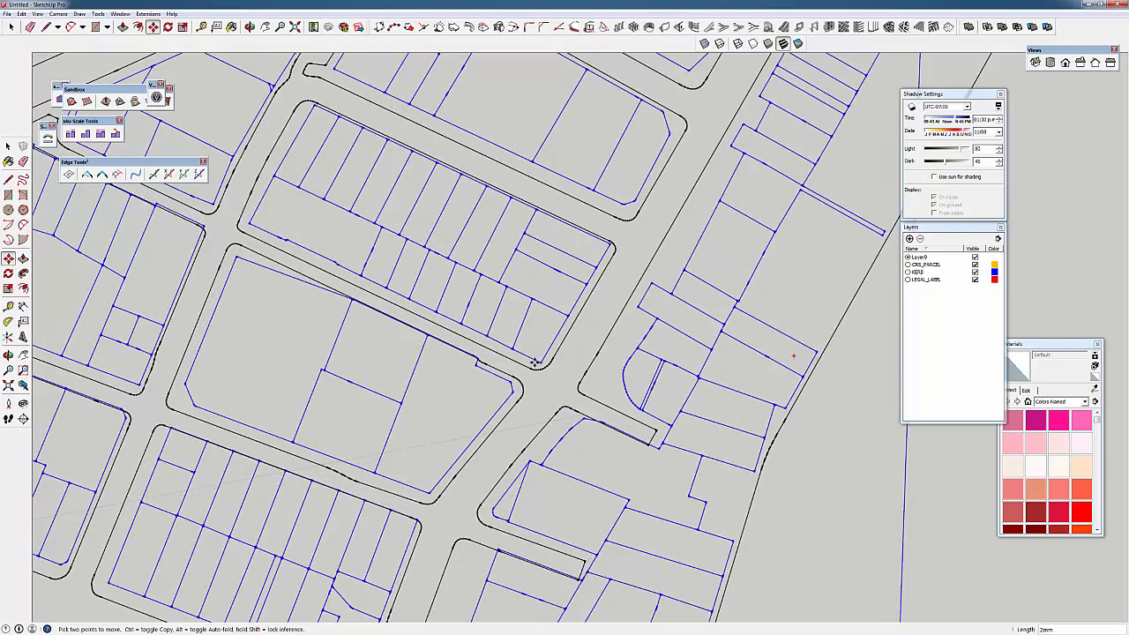
left_click(535, 363)
scroll(541, 355, "down", 2)
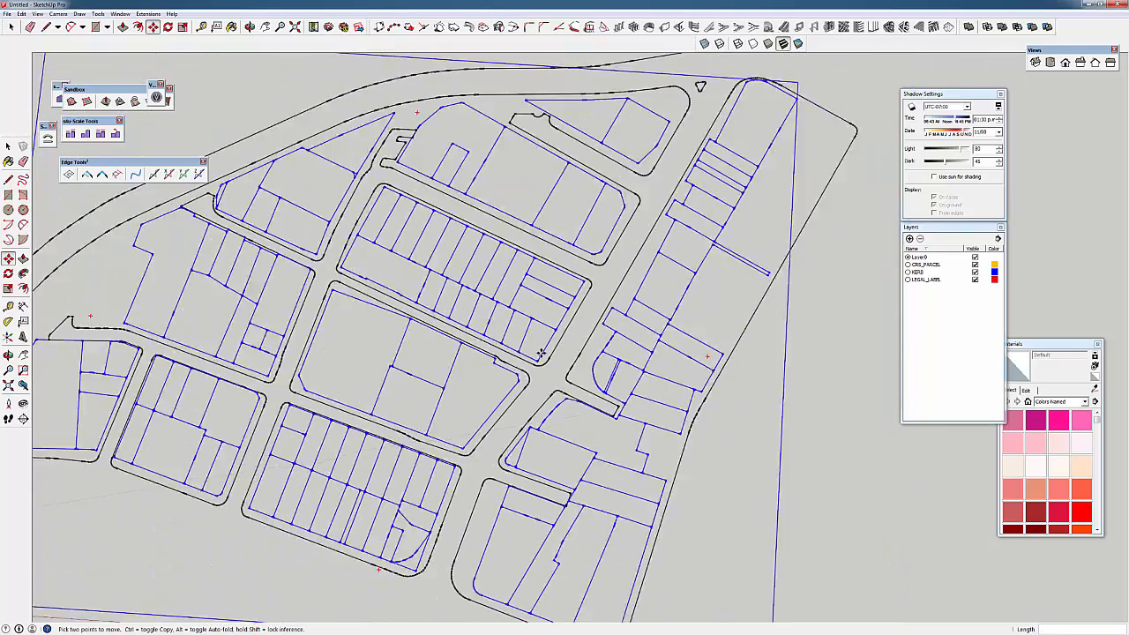
scroll(540, 353, "down", 1)
left_click(8, 14)
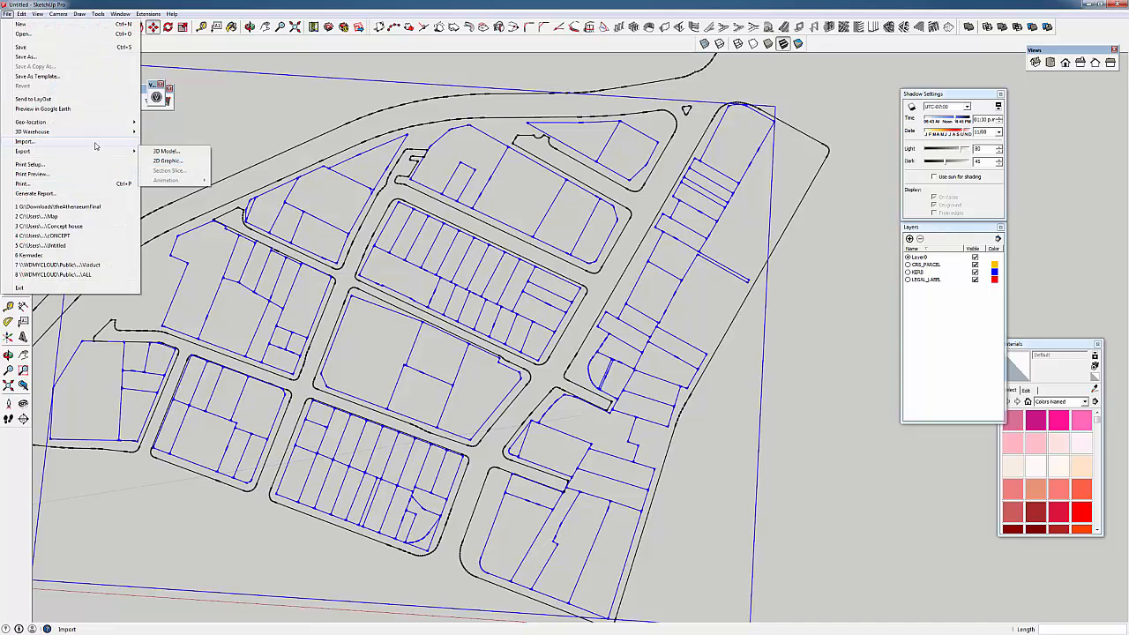
Import BuildingFootprint.dxf from GIS DATA and dismiss the import results
left_click(96, 147)
left_click(490, 271)
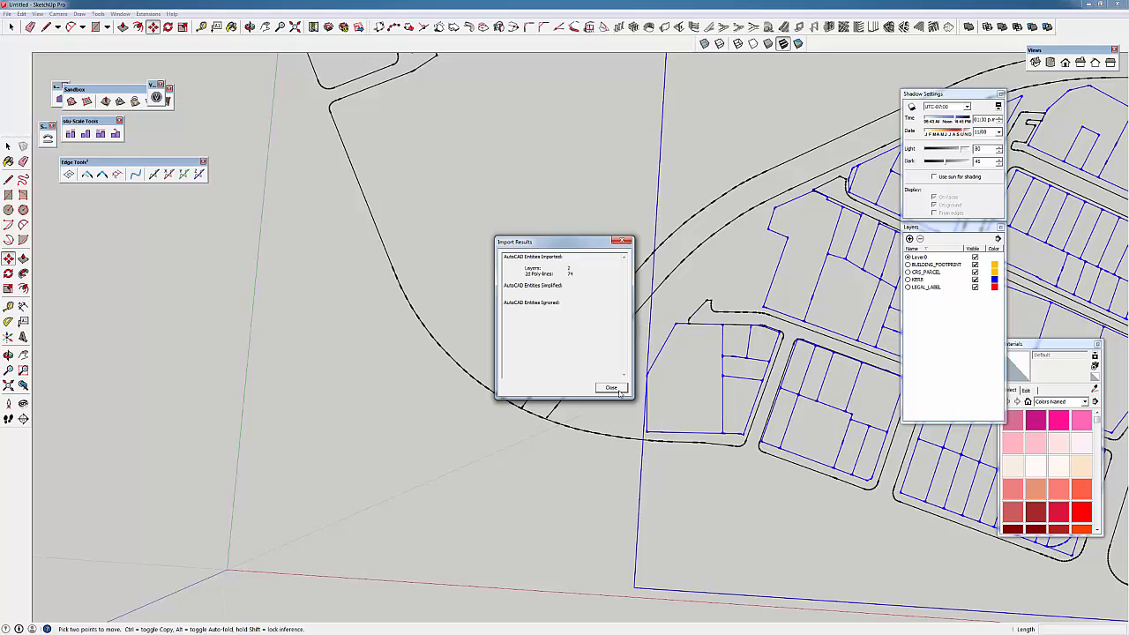
left_click(610, 388)
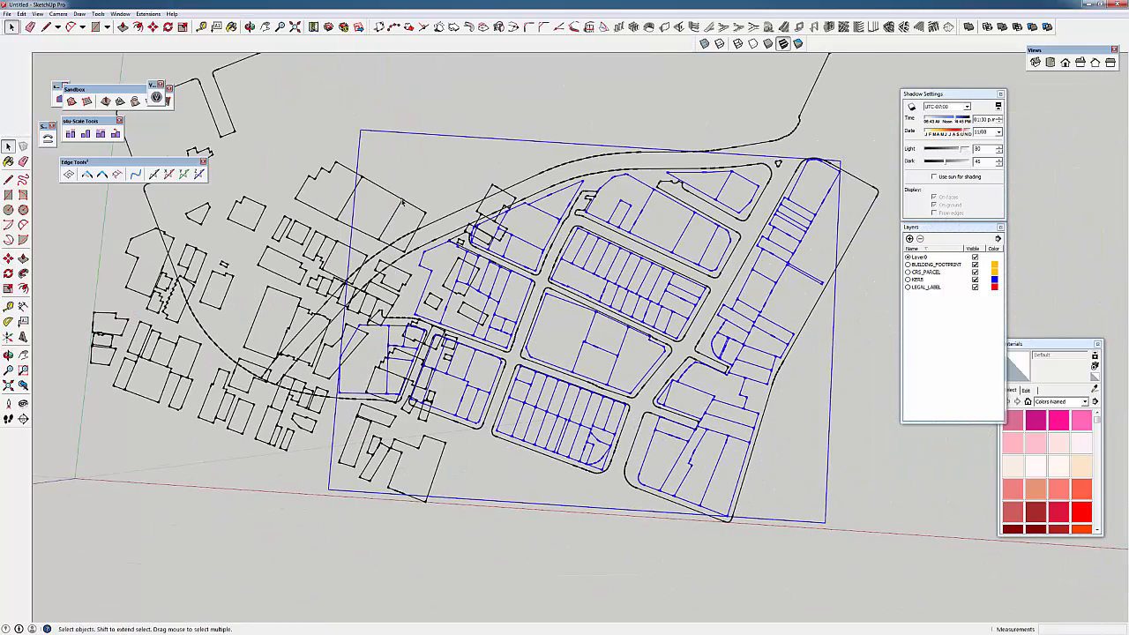
Select the footprint groups and move them over the kerb and parcel linework
left_click(402, 202, "shift")
scroll(641, 222, "up", 5)
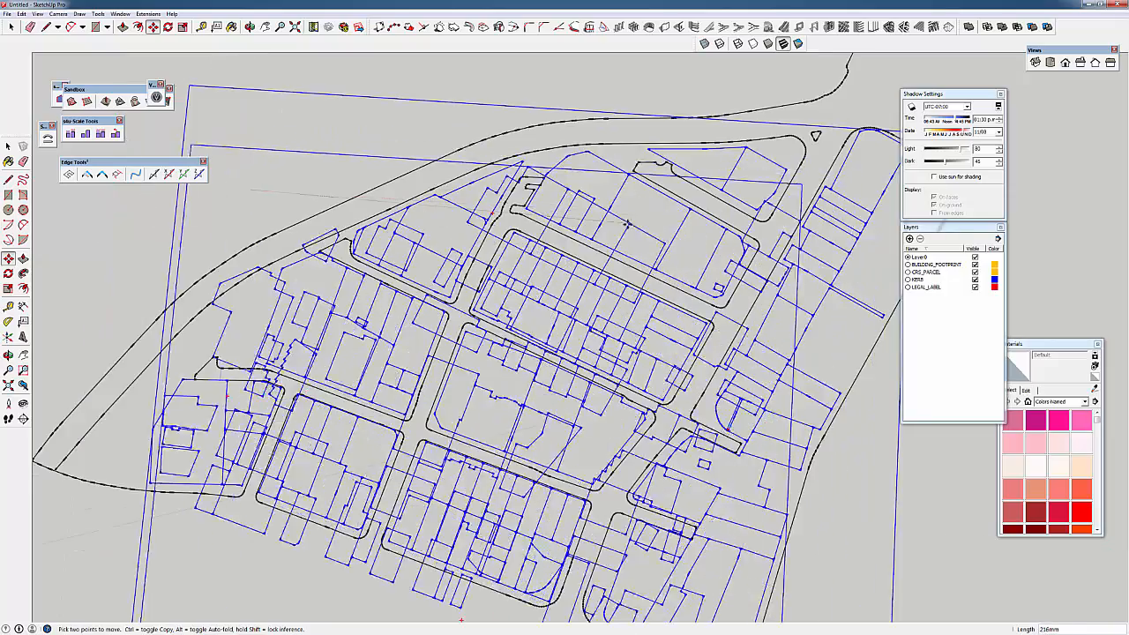
key("m")
scroll(710, 274, "down", 1)
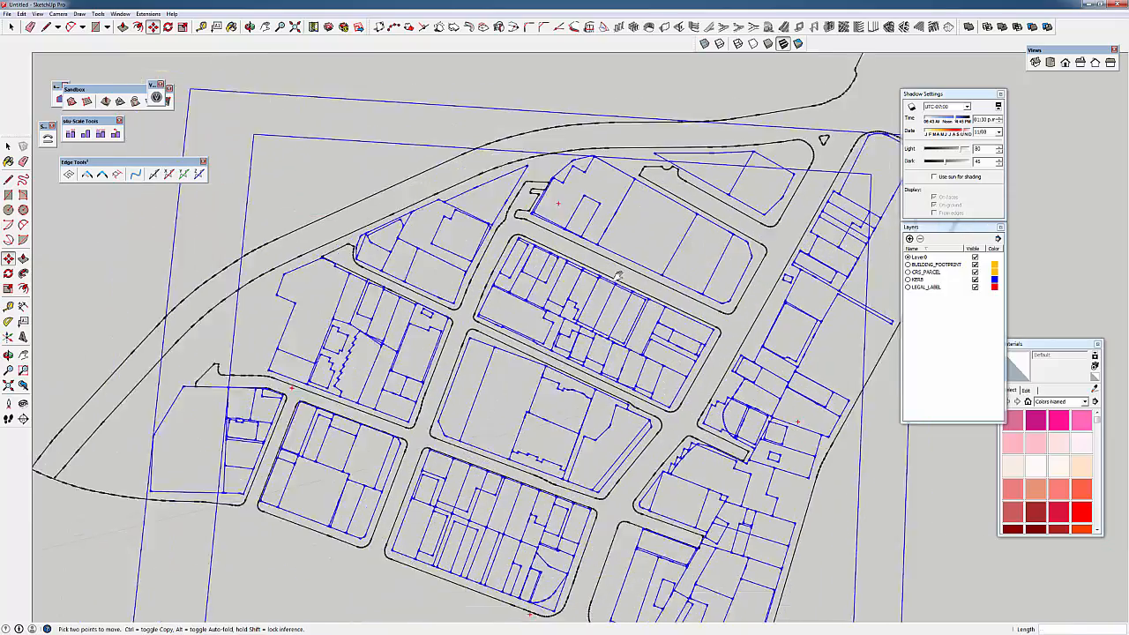
middle_click_drag(716, 284, 492, 254, "shift")
key("space")
scroll(543, 345, "up", 2)
middle_click_drag(543, 345, 790, 276)
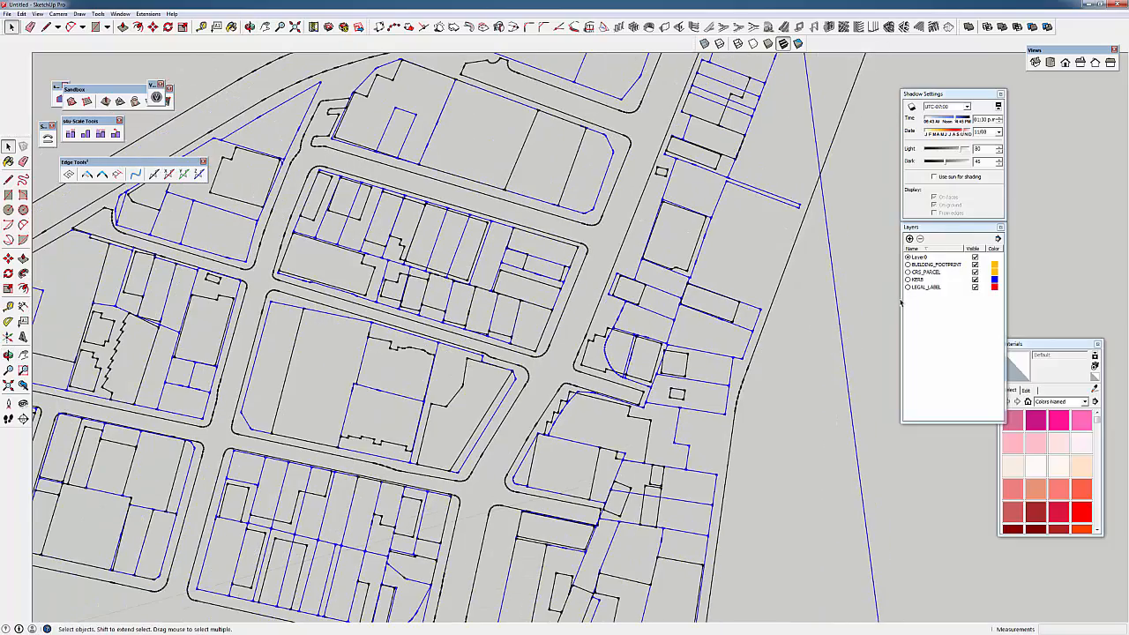
Hide the CRS_PARCEL and LEGAL_LABEL layers, leaving only kerbs and building footprints visible
left_click(974, 271)
left_click(974, 287)
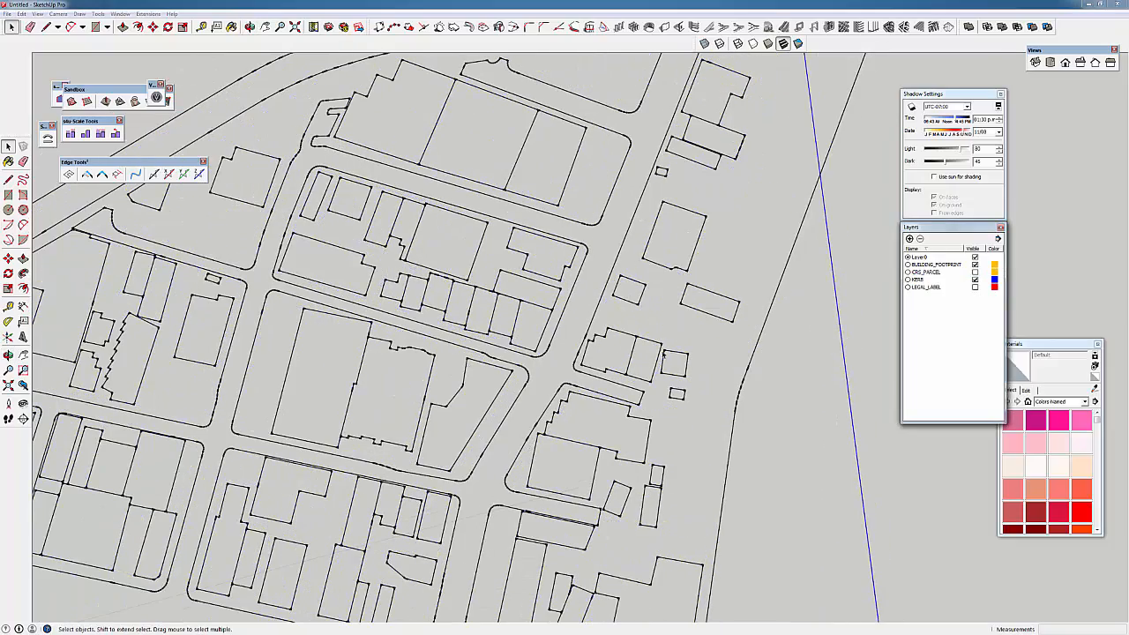
middle_click_drag(663, 354, 826, 299)
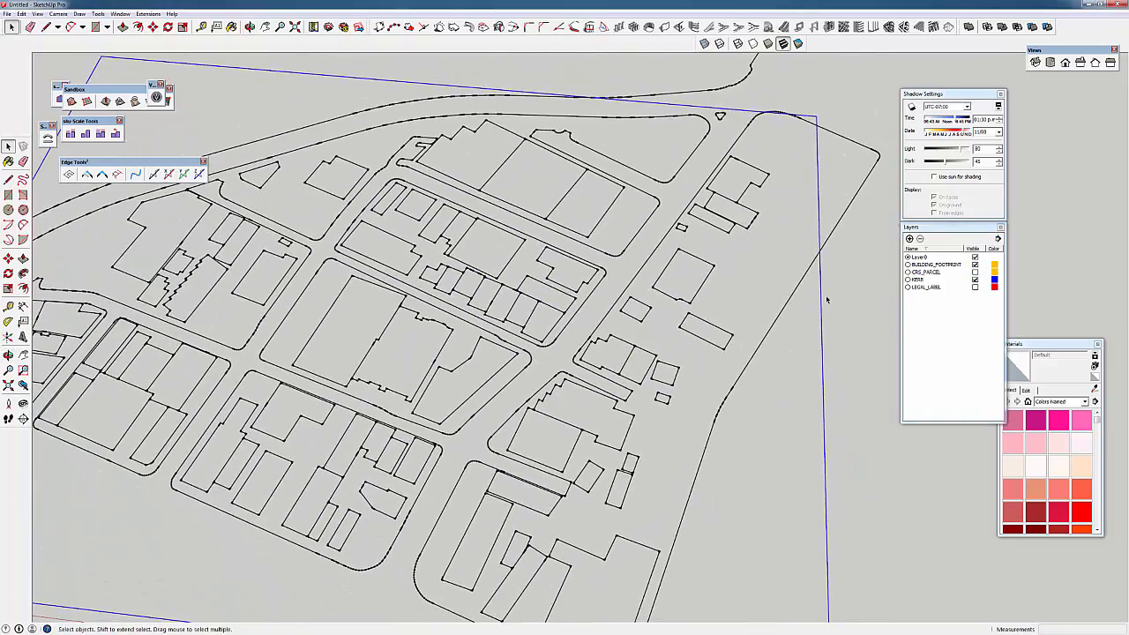
left_click(975, 272)
left_click(975, 272)
middle_click_drag(559, 275, 529, 353)
scroll(423, 304, "up", 5)
Tape-measure one building block from its edge to the far corner
key("t")
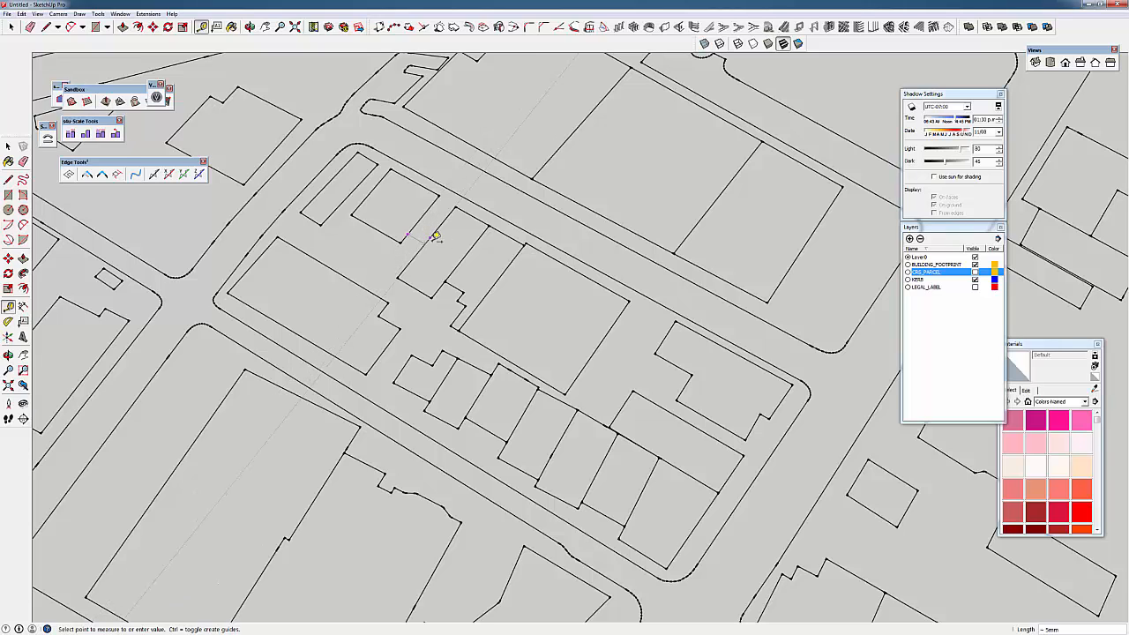
key("Escape")
left_click(238, 280)
middle_click_drag(520, 450, 447, 331, "shift")
left_click(606, 416)
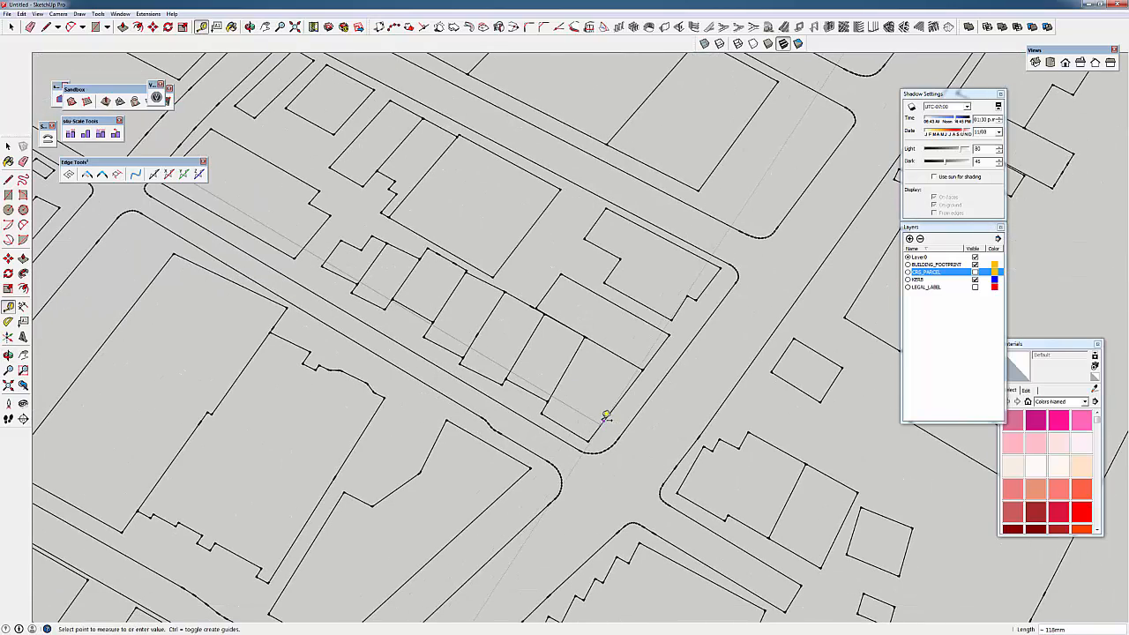
scroll(603, 411, "down", 5)
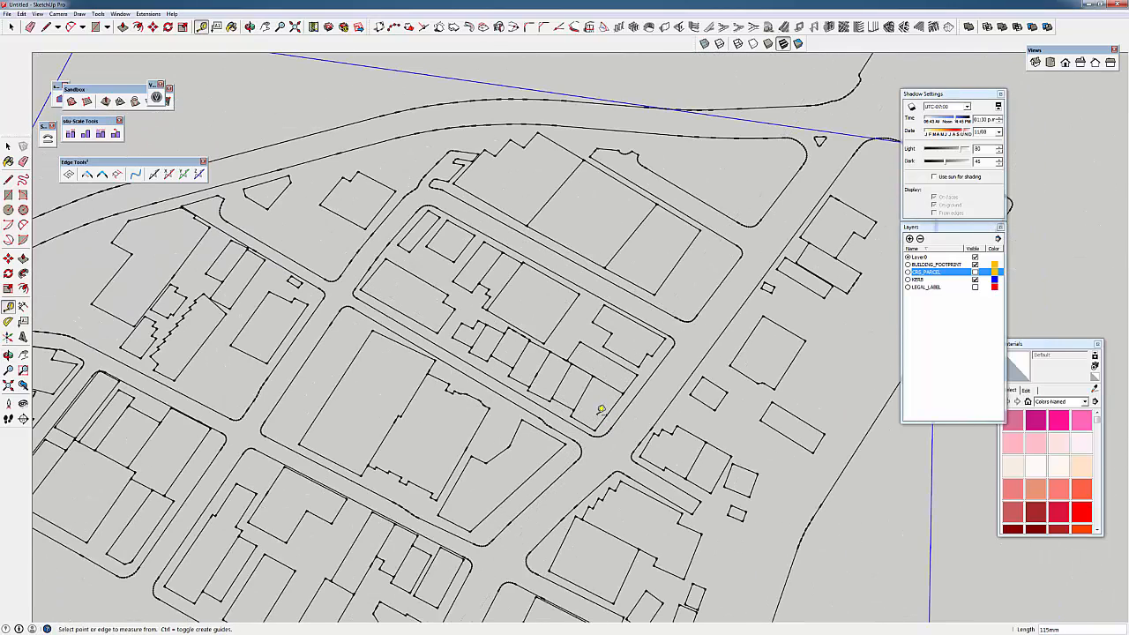
scroll(564, 388, "down", 2)
middle_click_drag(570, 389, 689, 354)
key("space")
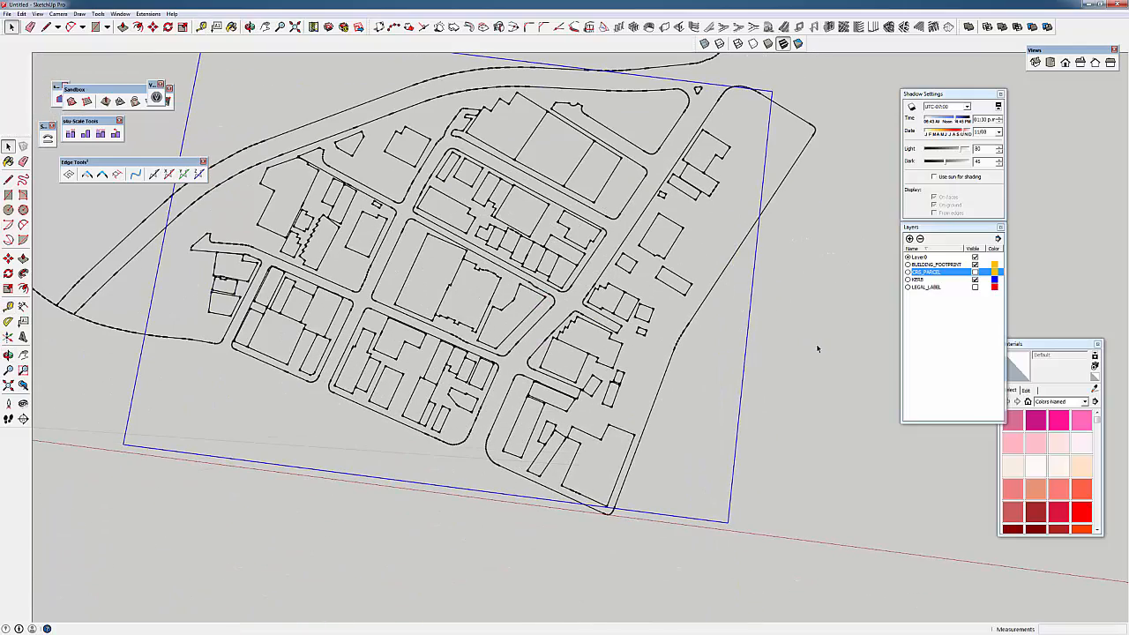
middle_click_drag(817, 348, 853, 431)
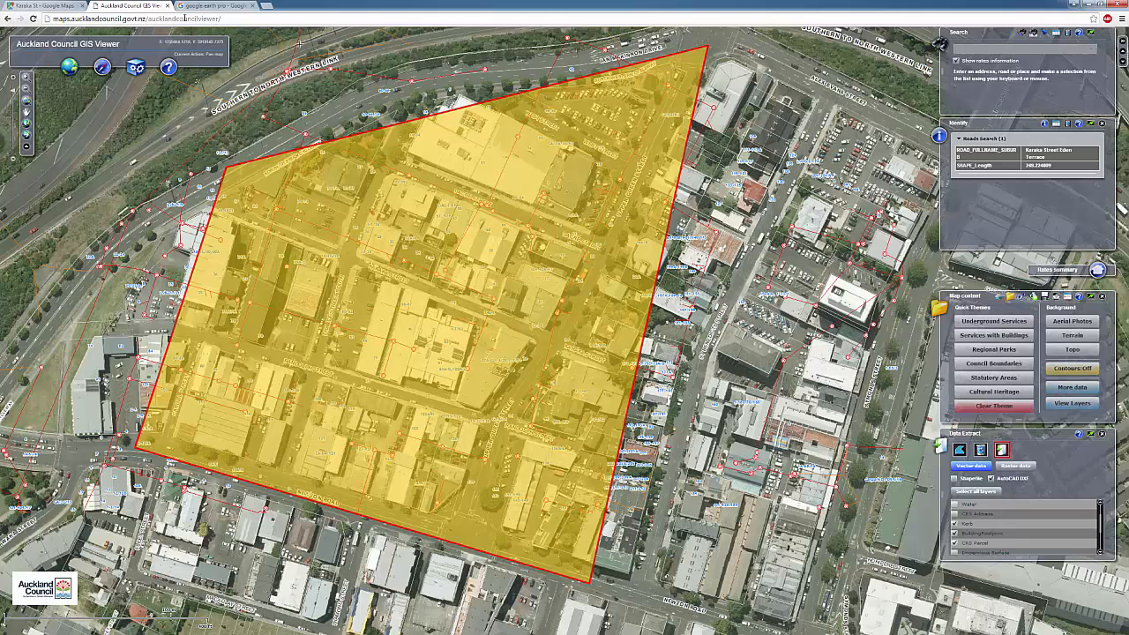
Open the 'Download Earth Pro - Google' page from the search results, then switch to Google Earth Pro
left_click(191, 6)
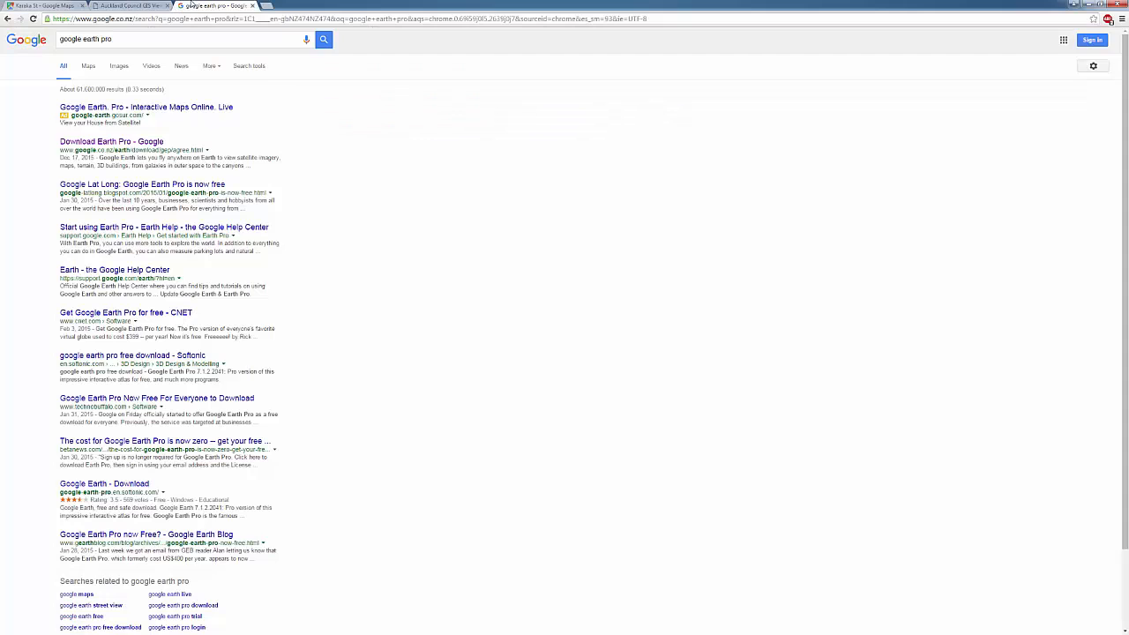
left_click(158, 143)
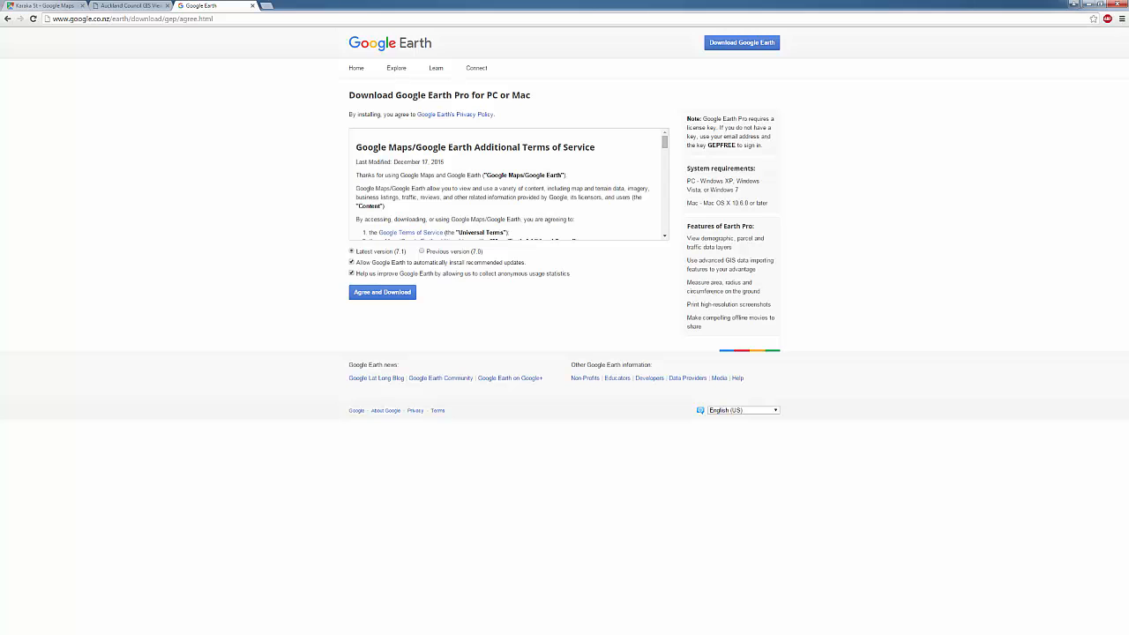
key("alt+Tab")
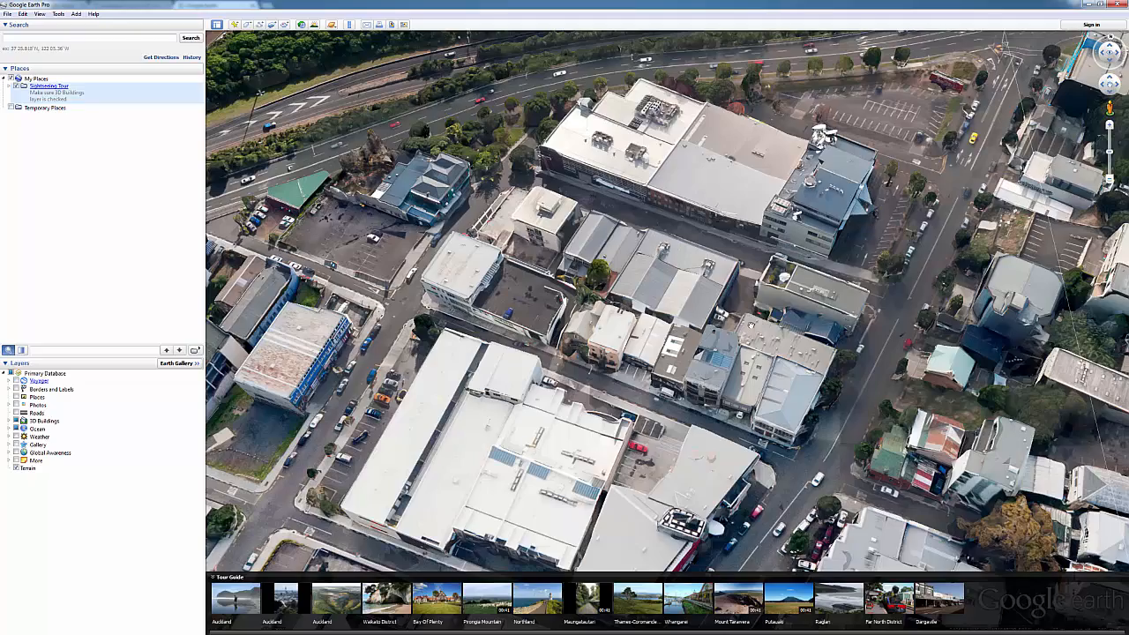
Set the Ruler to 3D path mode, take a trial building-height measurement, then clear it
left_click_drag(750, 325, 673, 308)
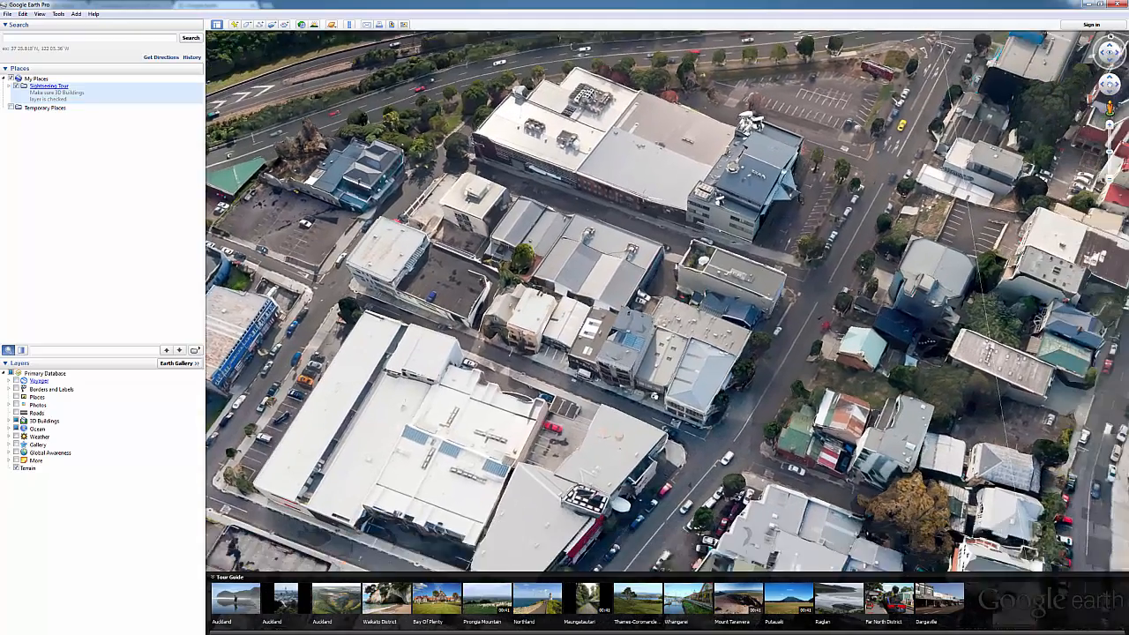
scroll(719, 395, "up", 3)
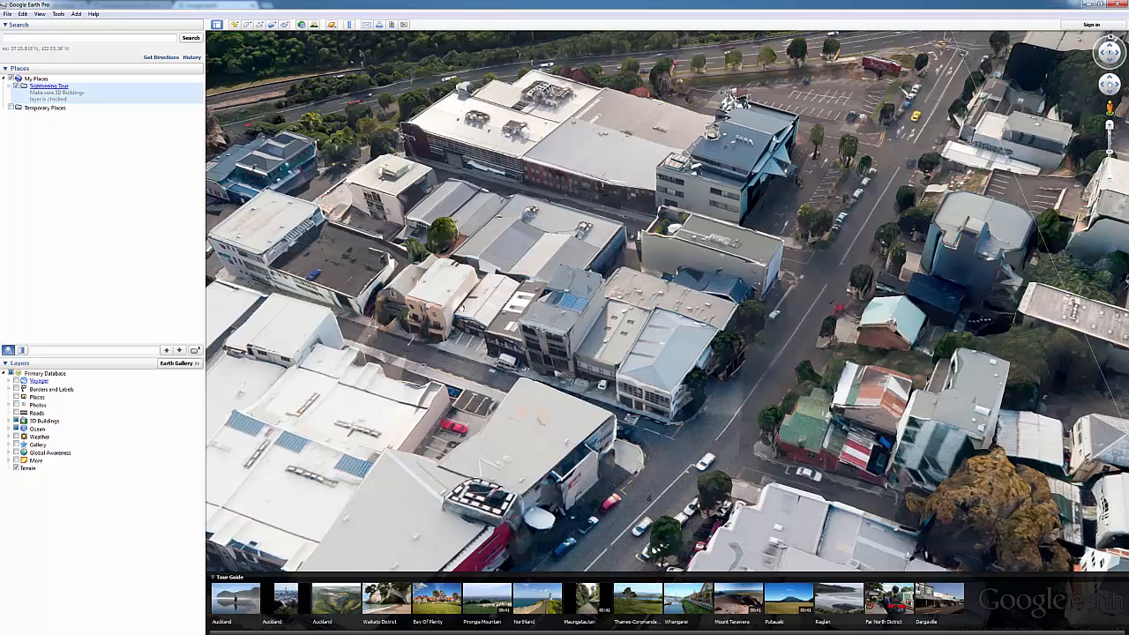
left_click(350, 25)
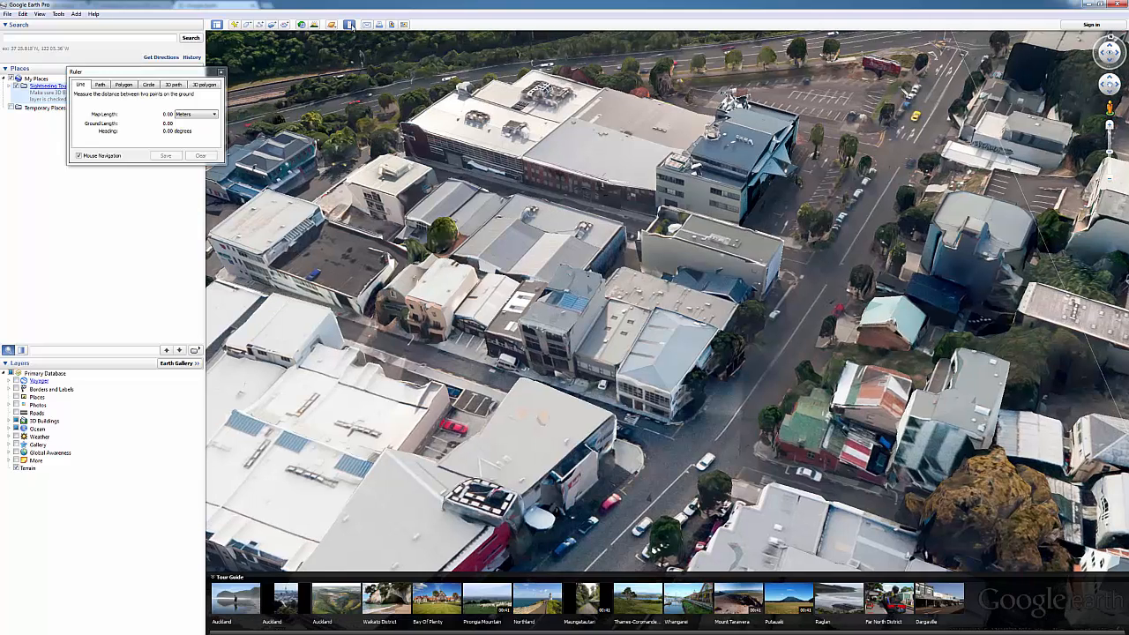
left_click(173, 85)
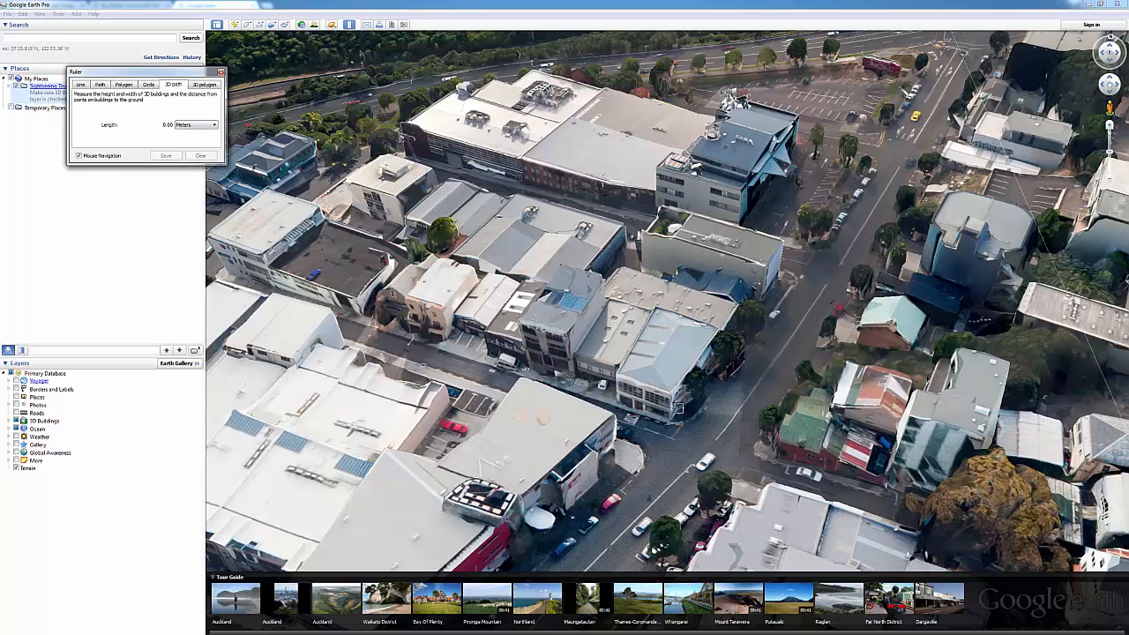
scroll(762, 436, "up", 3)
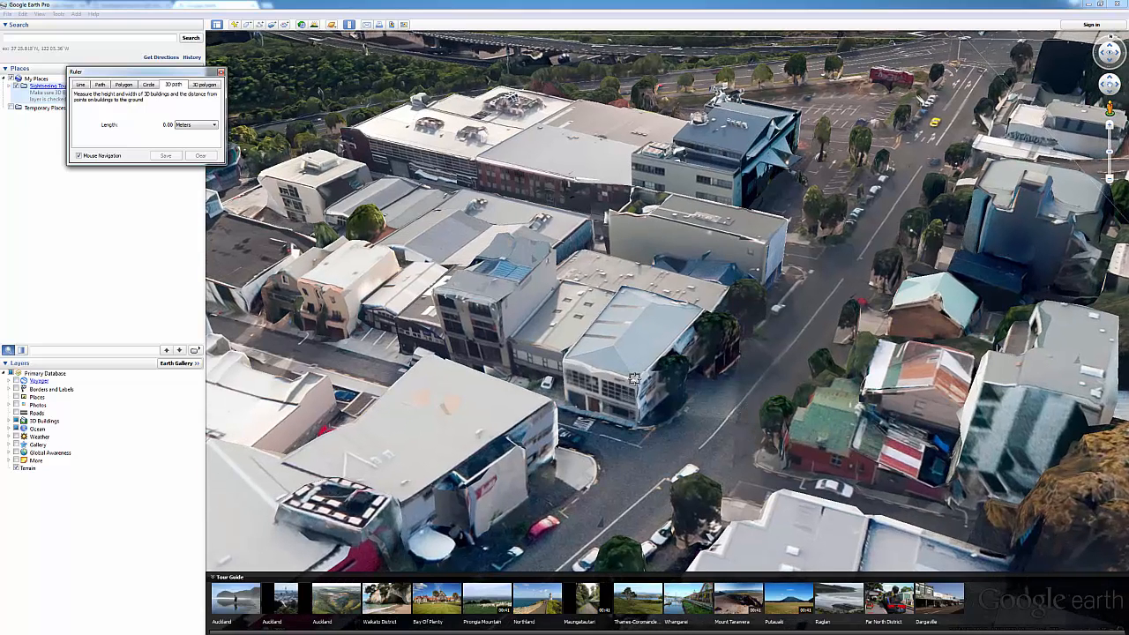
left_click(637, 426)
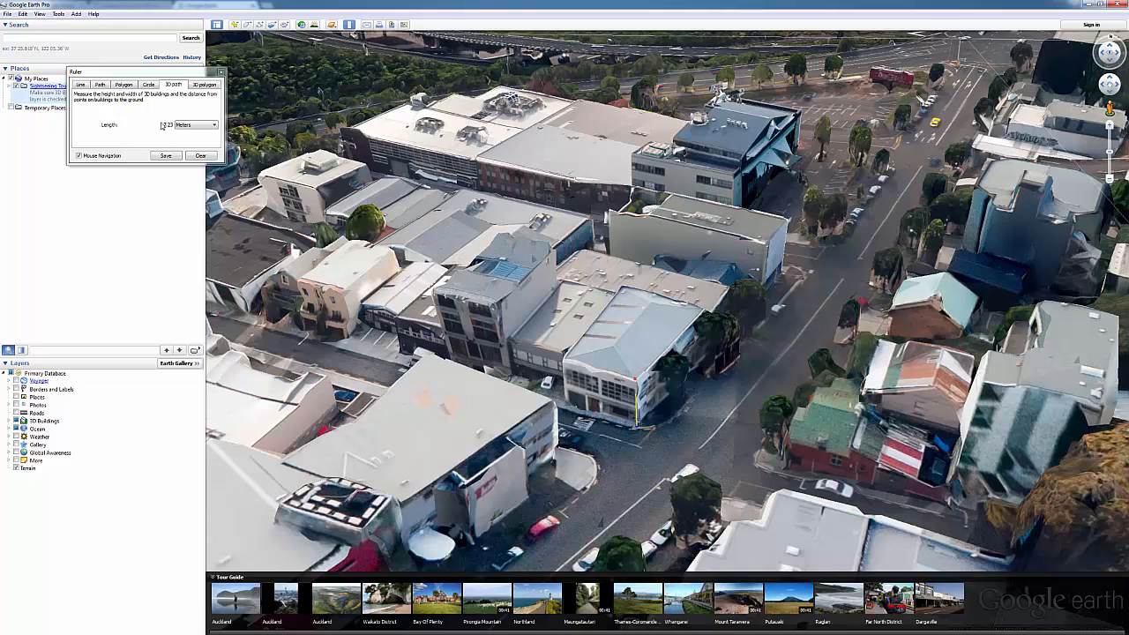
left_click(201, 155)
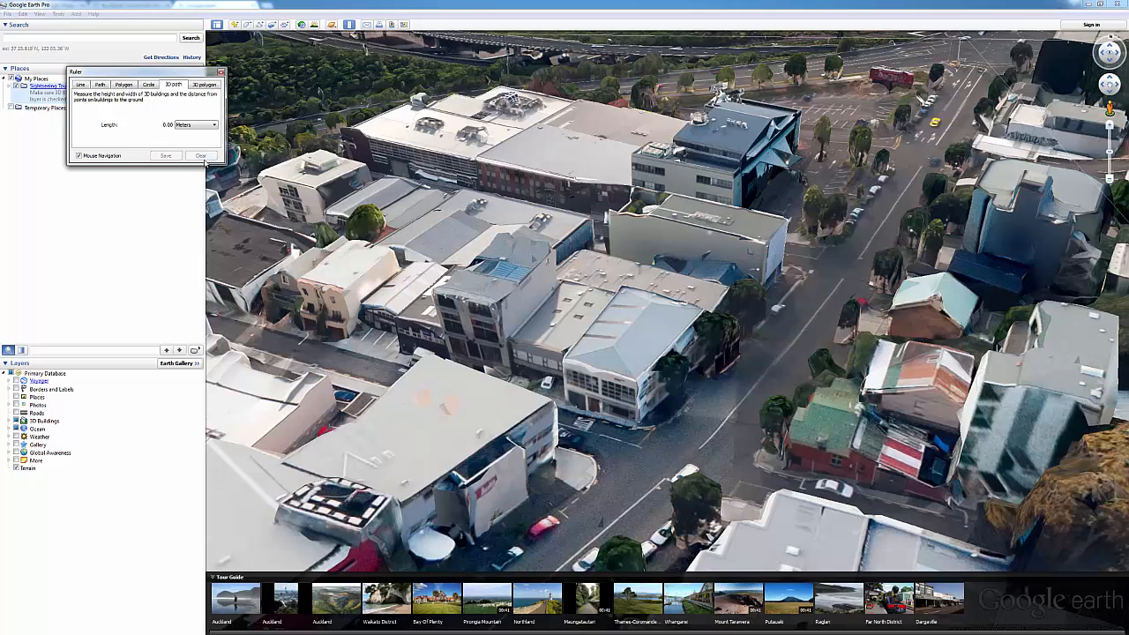
Tilt to near street level and measure the corner building's height as 13.60 m
left_click_drag(470, 333, 529, 324)
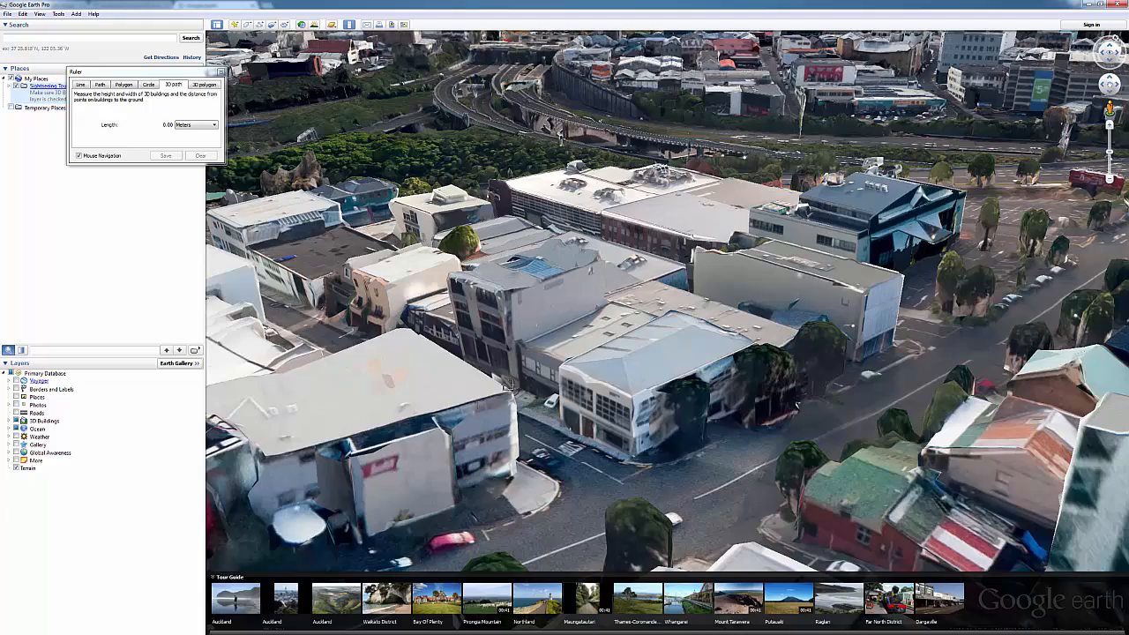
middle_click_drag(507, 358, 508, 335)
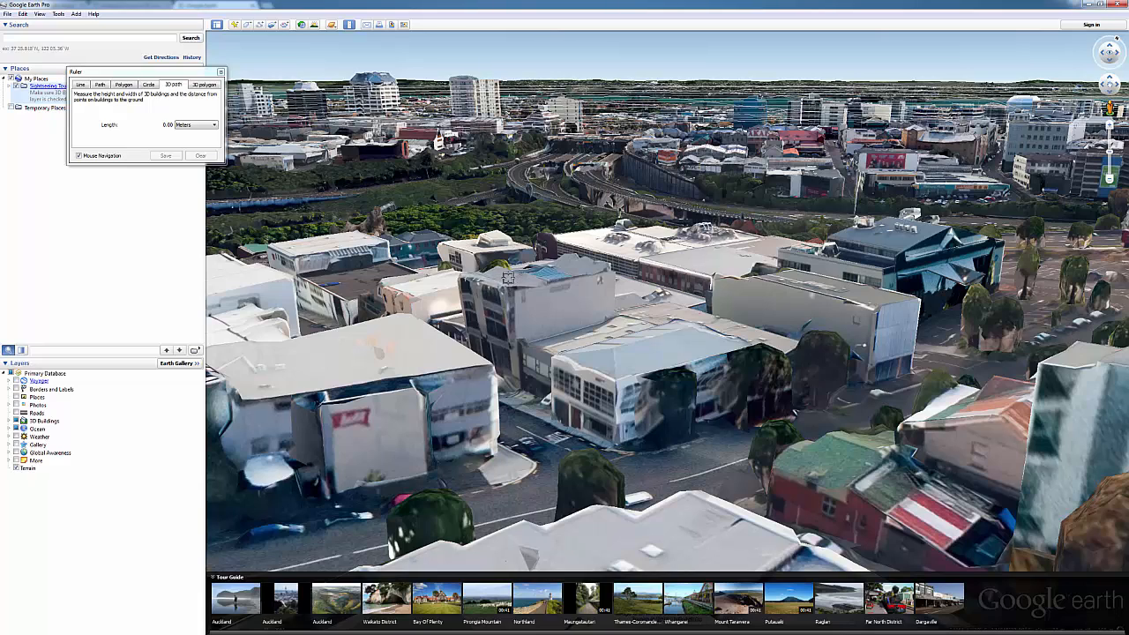
left_click(517, 390)
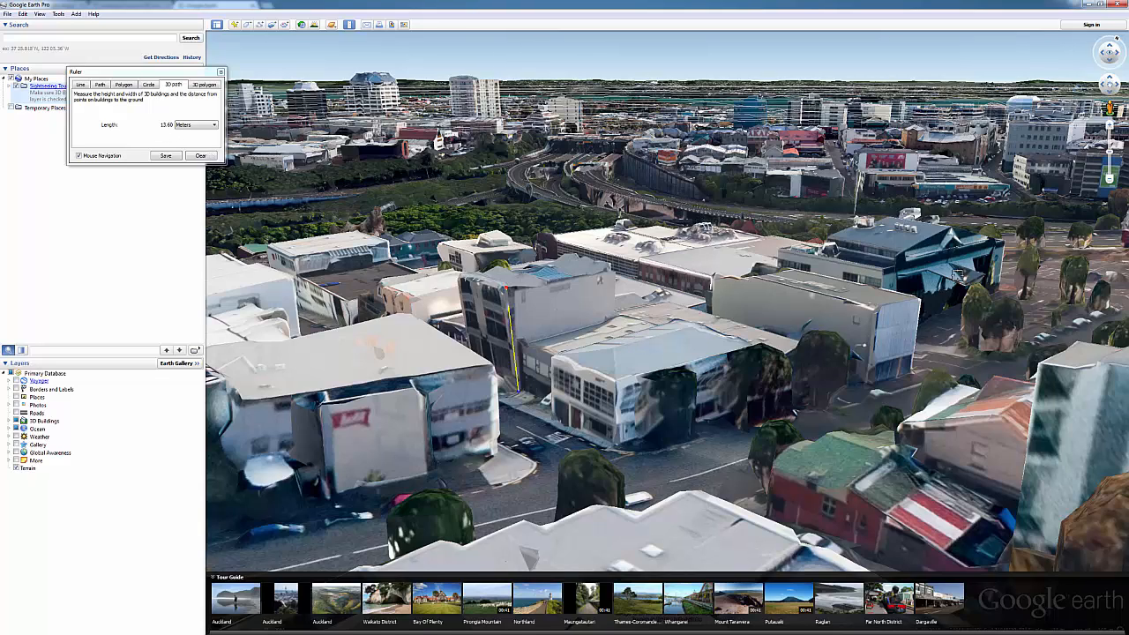
middle_click_drag(619, 358, 746, 391)
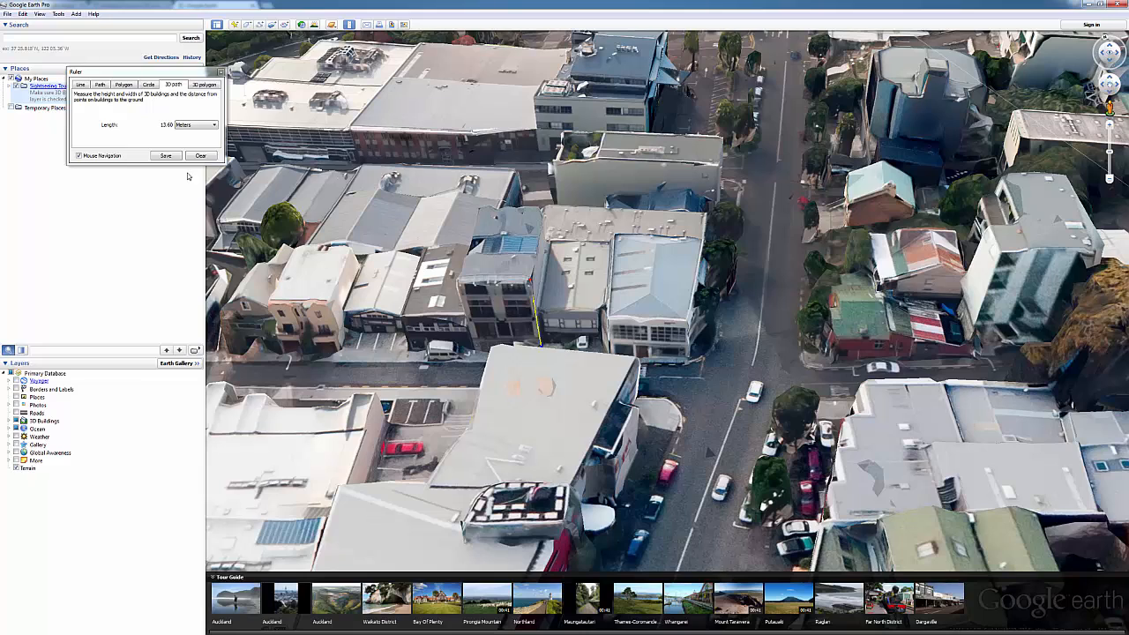